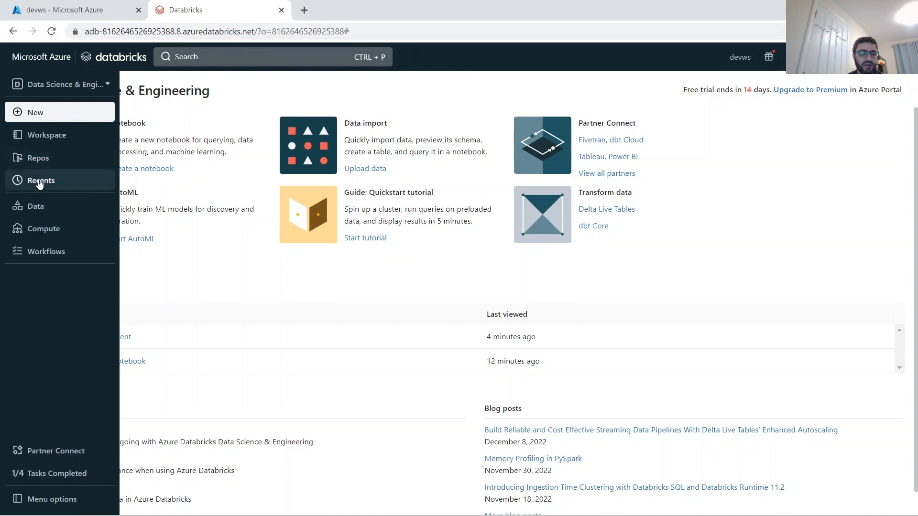
# - Look over the existing catalogs, databases and tables in the workspace's data browser
pyautogui.click(38, 207)
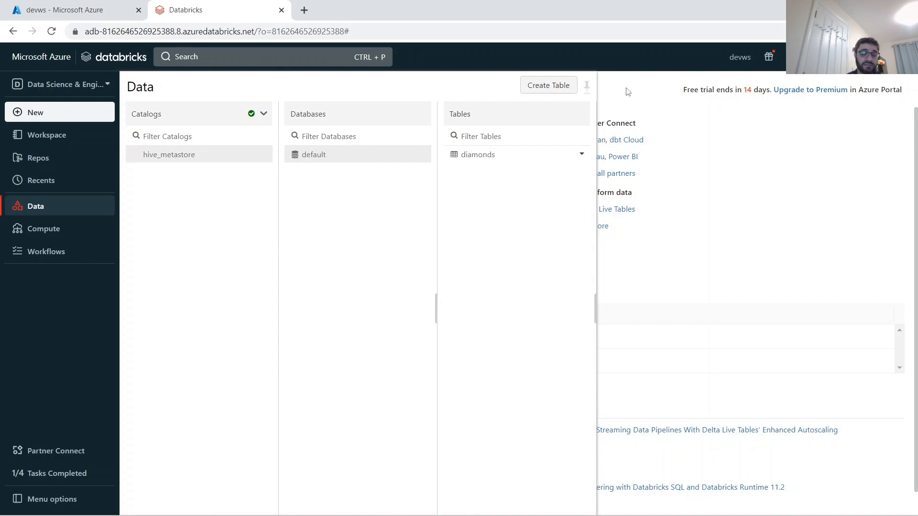
pyautogui.click(35, 208)
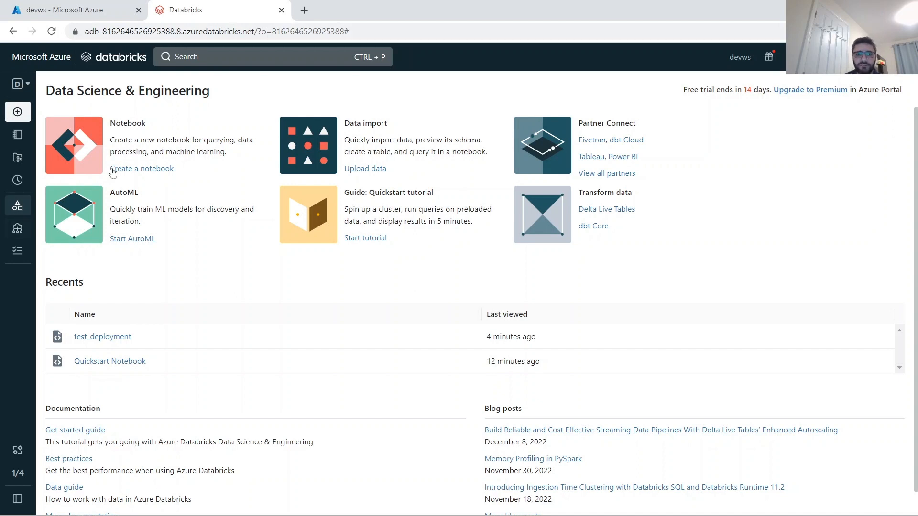
# - Search the web for "kaggle titanic" in a new browser tab and open the Titanic competition's data page
pyautogui.click(304, 10)
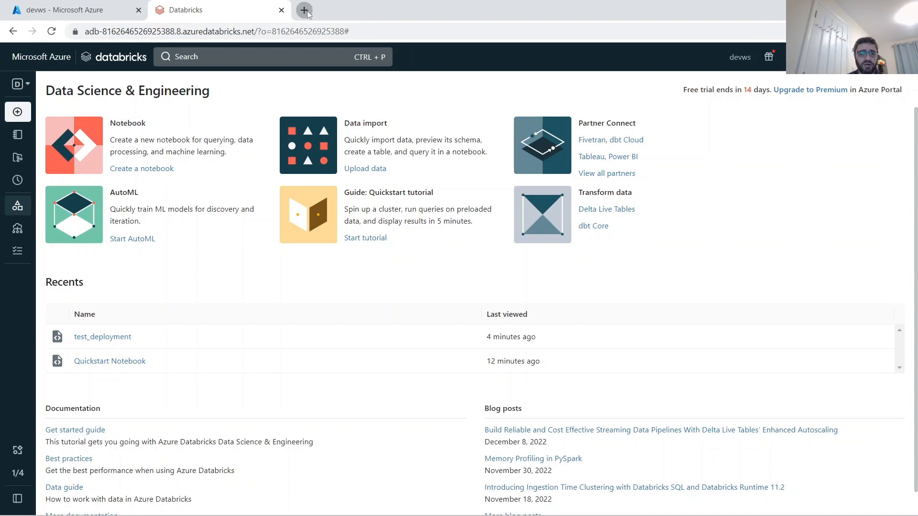
pyautogui.write('ka')
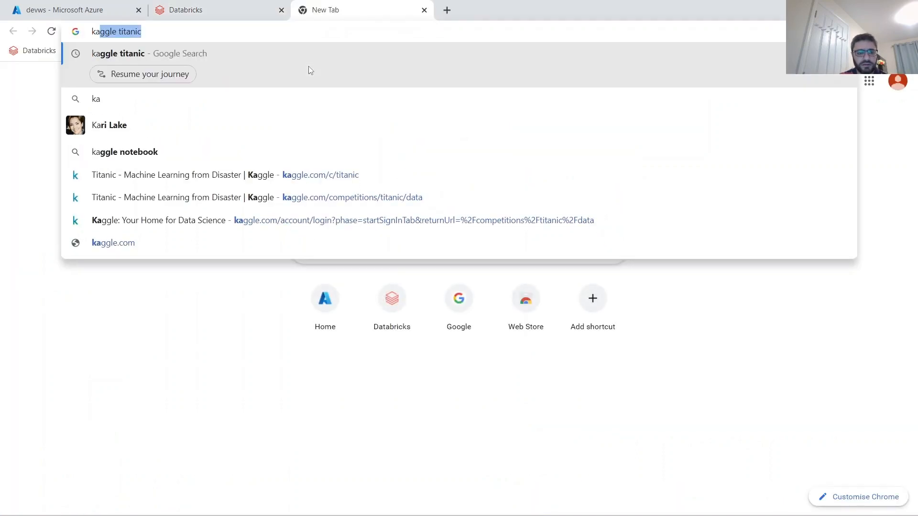
pyautogui.press('Return')
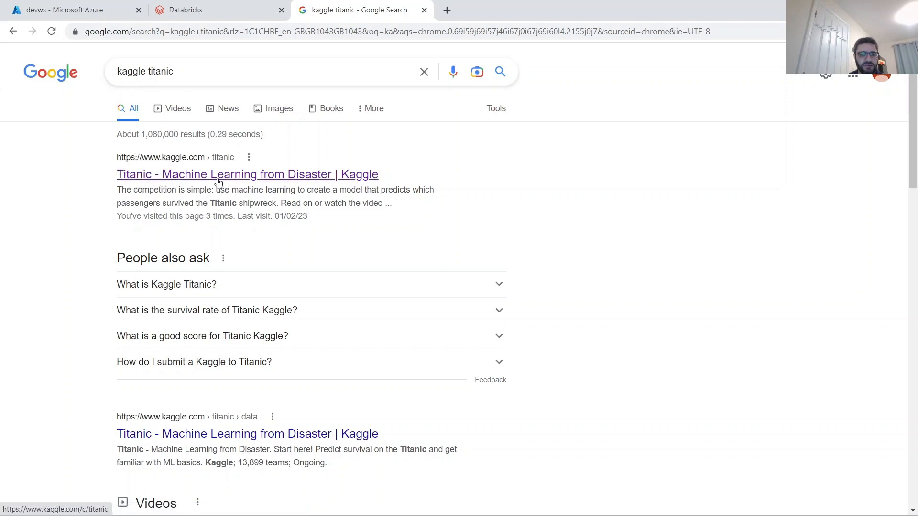
pyautogui.click(216, 177)
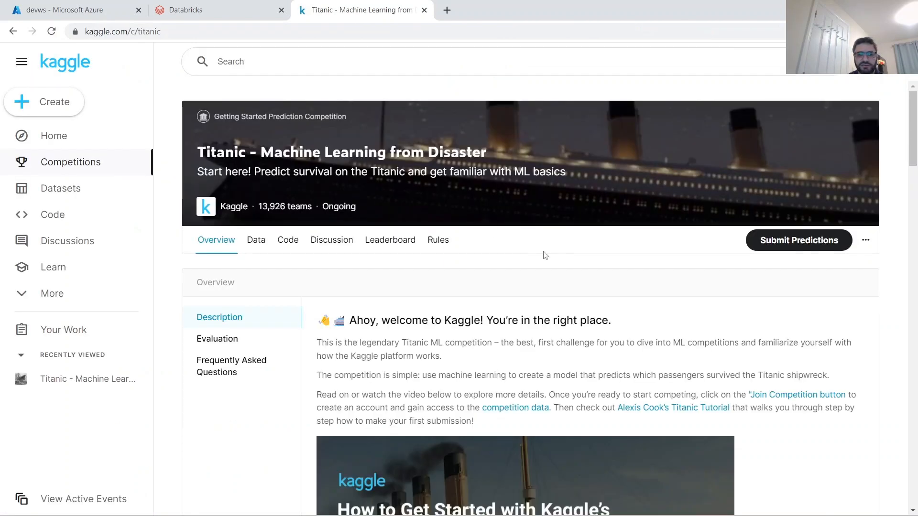
pyautogui.scroll(-1, 451, 264)
pyautogui.scroll(1, 431, 266)
pyautogui.click(256, 241)
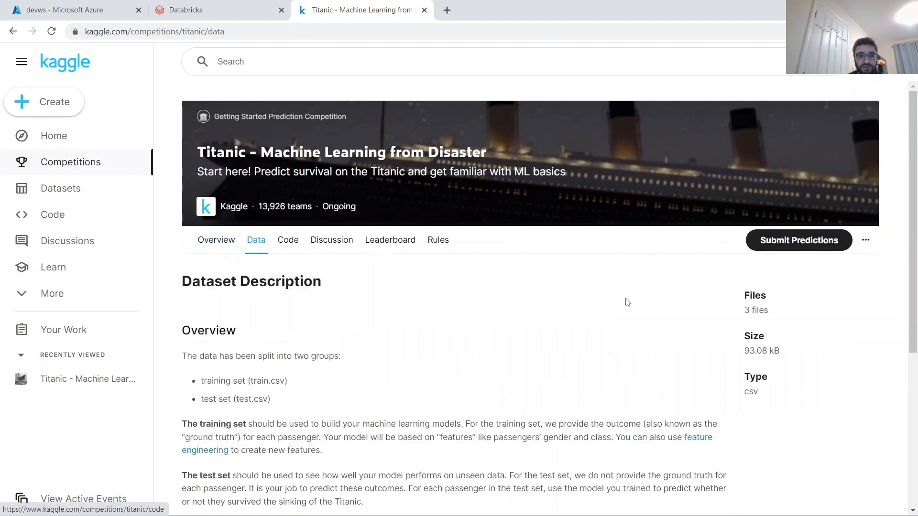
# - Download train.csv and test.csv from the Titanic competition's data files
pyautogui.scroll(-8, 627, 302)
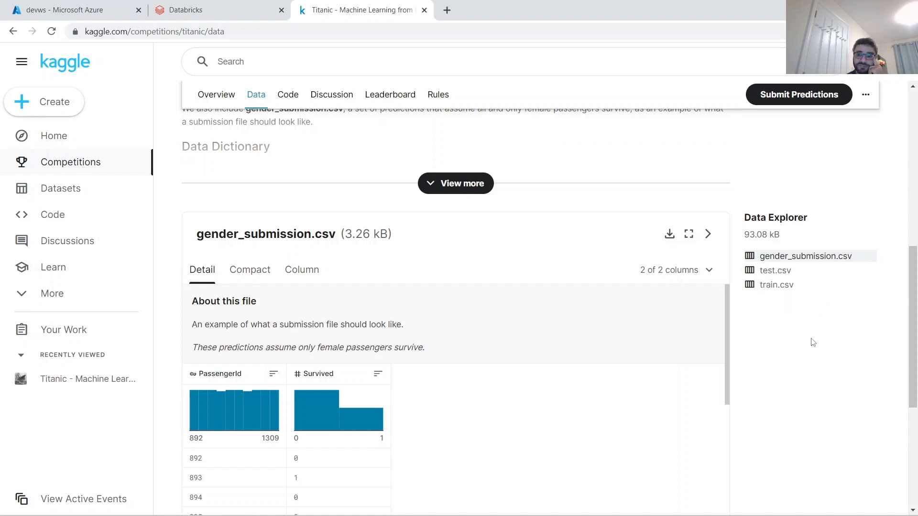
pyautogui.click(772, 285)
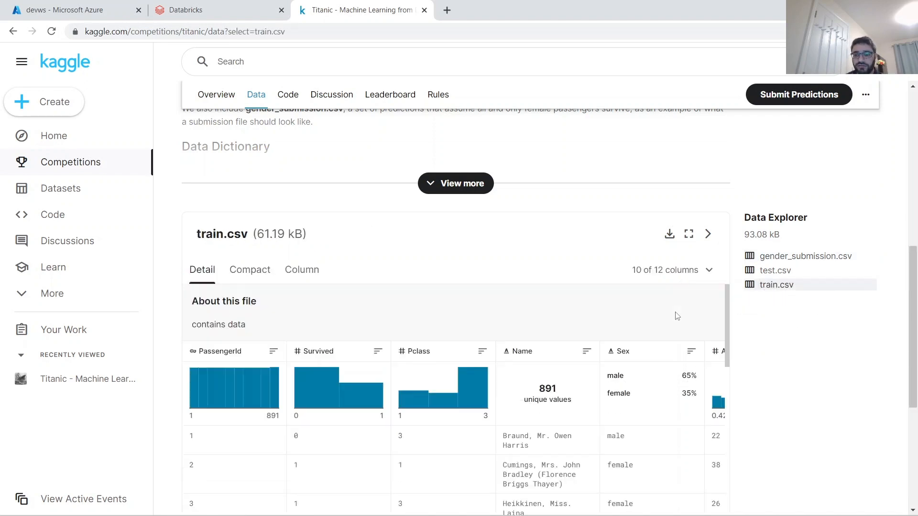
pyautogui.click(669, 233)
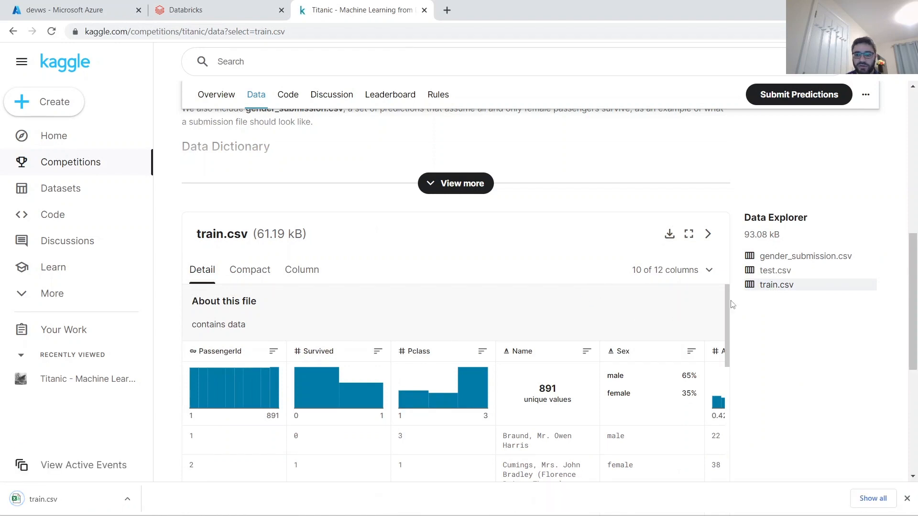
pyautogui.click(769, 270)
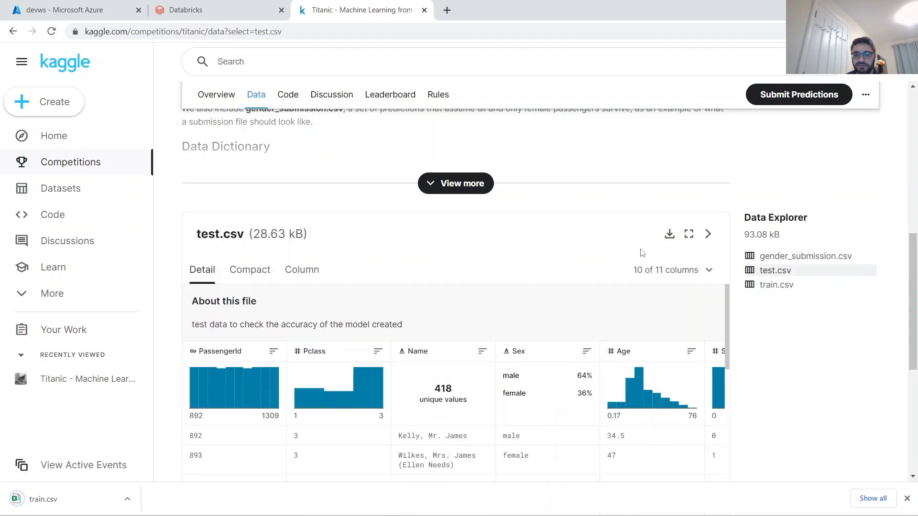
pyautogui.click(669, 233)
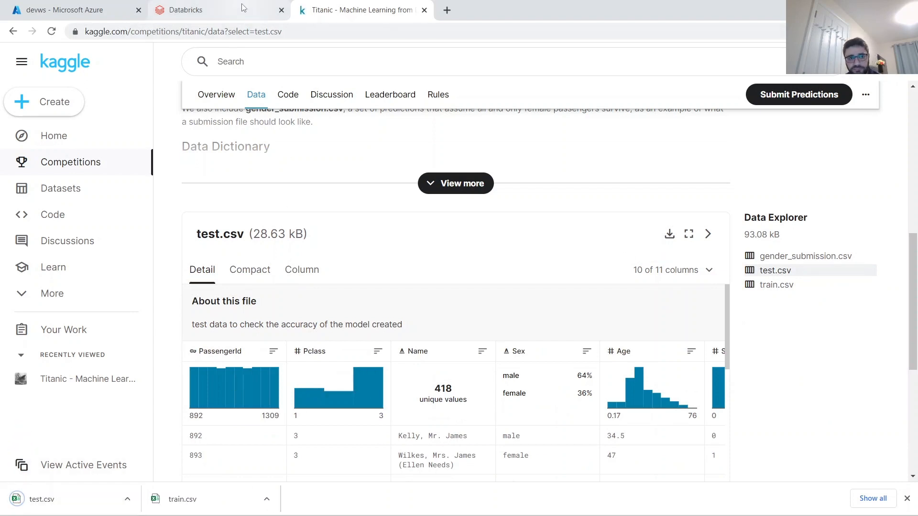
# - Return to Databricks and choose the Data Science & Engineering environment
pyautogui.click(226, 10)
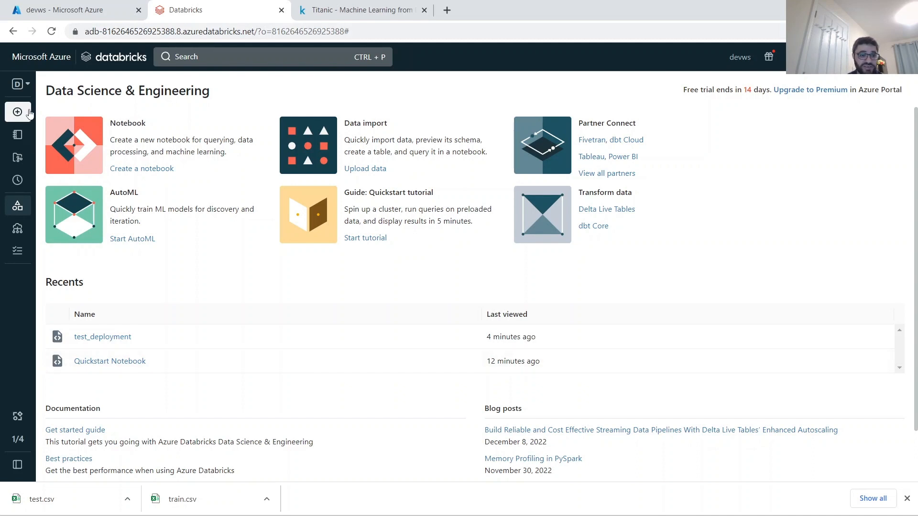
pyautogui.click(28, 85)
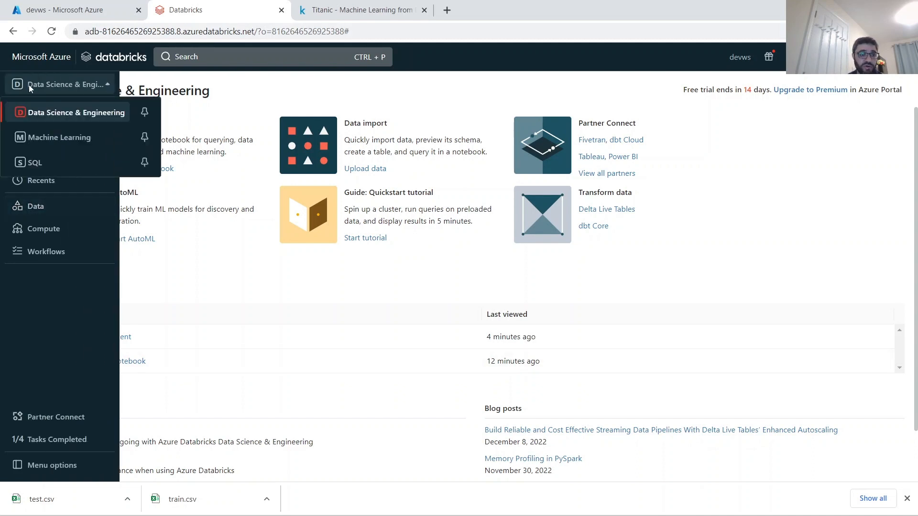
pyautogui.click(37, 115)
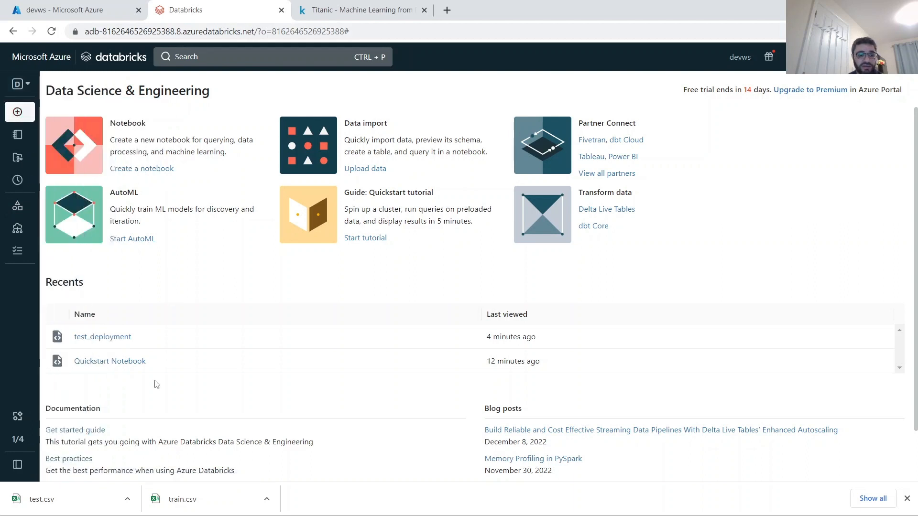
# - Try to upload train.csv as a new table and check which databases are available as its destination
pyautogui.moveTo(181, 499); pyautogui.dragTo(291, 279)
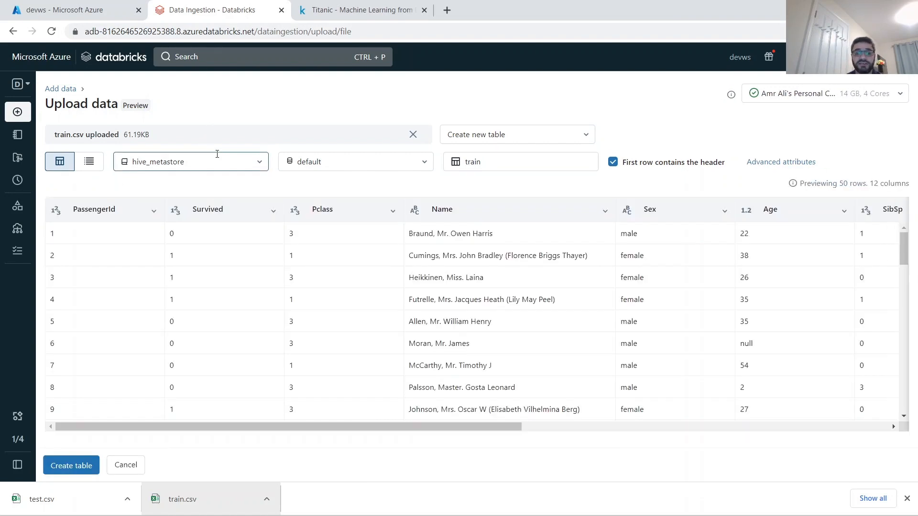
pyautogui.click(343, 164)
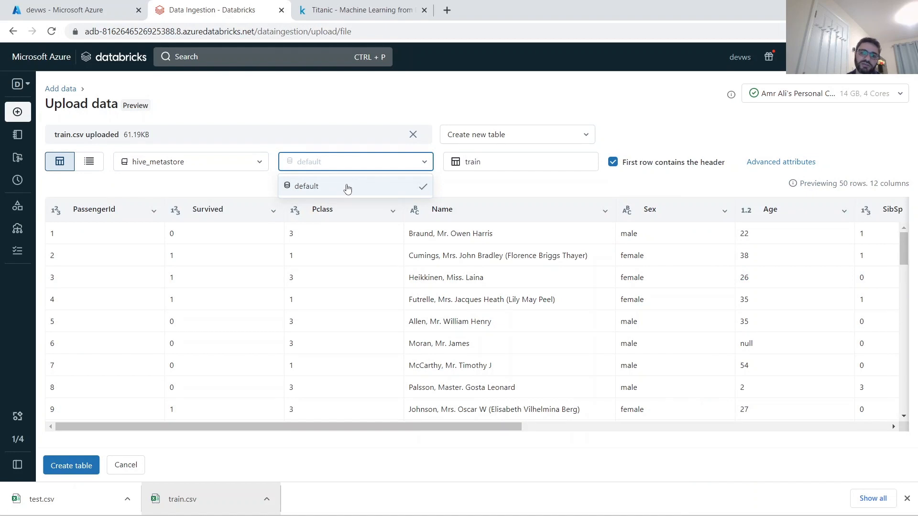
pyautogui.click(486, 187)
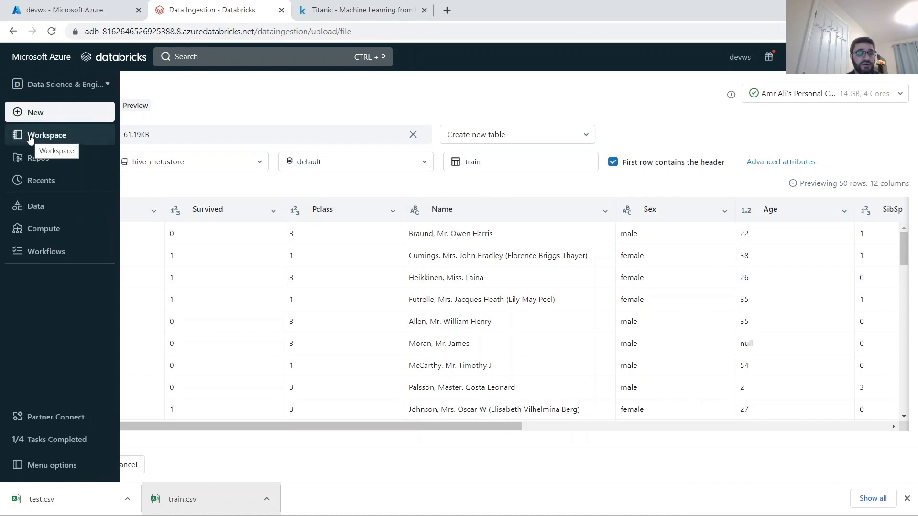
# - Create a SQL notebook named titanic_loading in the home folder on the personal compute cluster, discarding the unsaved upload
pyautogui.click(30, 139)
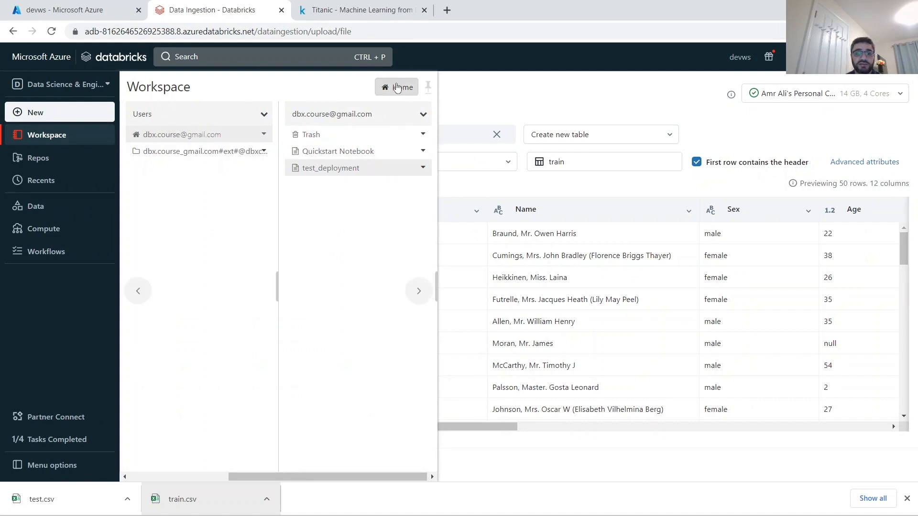
pyautogui.click(397, 87)
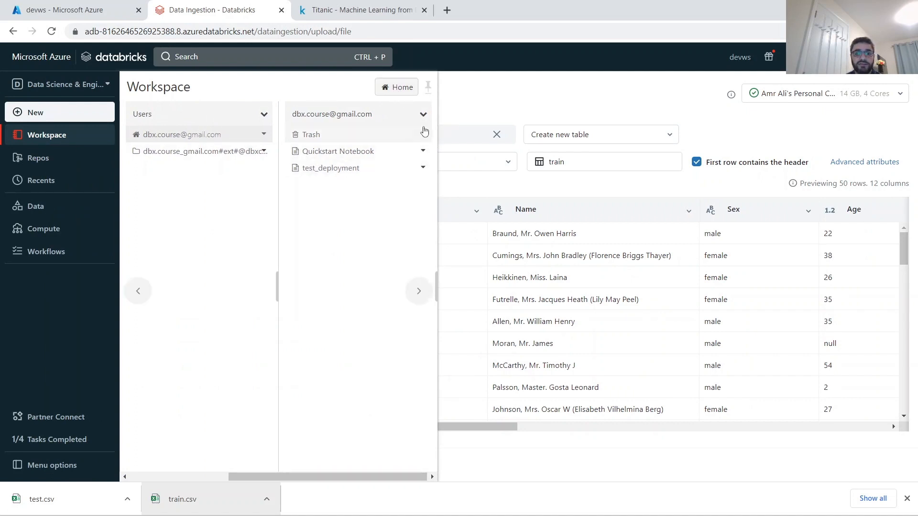
pyautogui.click(424, 115)
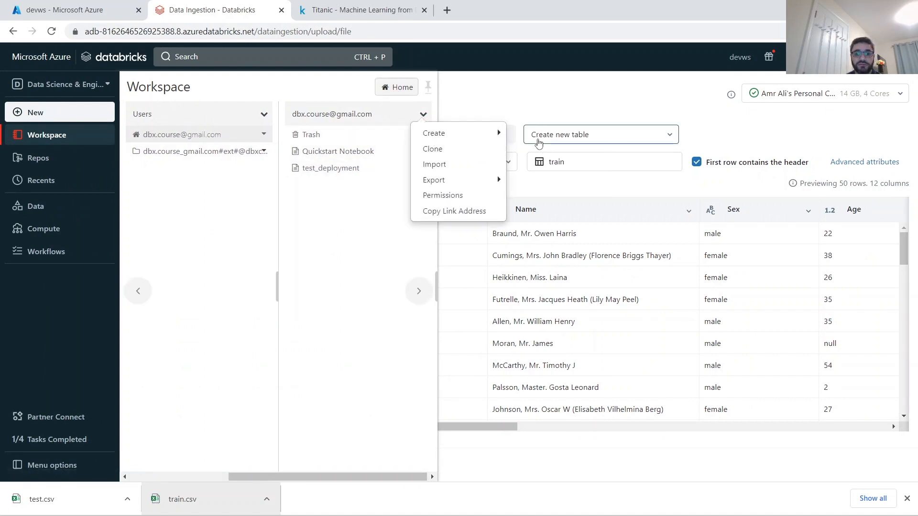
pyautogui.moveTo(478, 133)
pyautogui.click(520, 132)
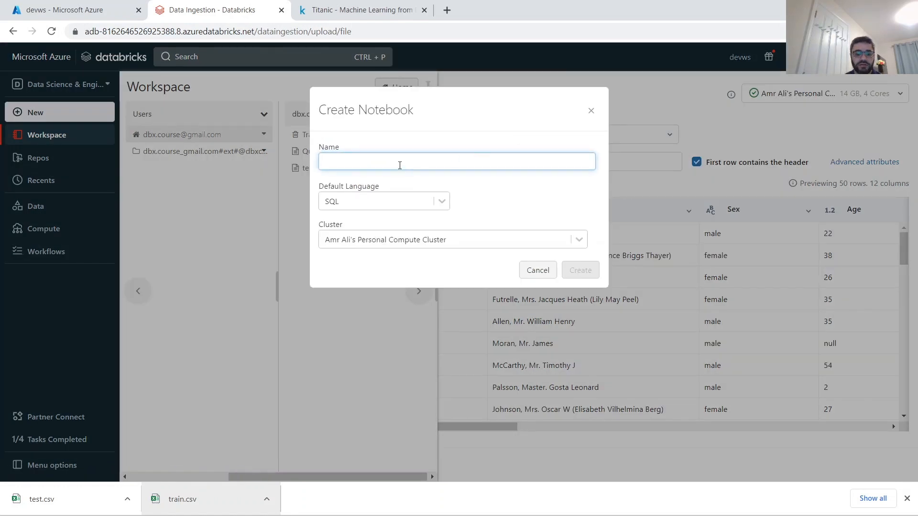
pyautogui.write('titanic')
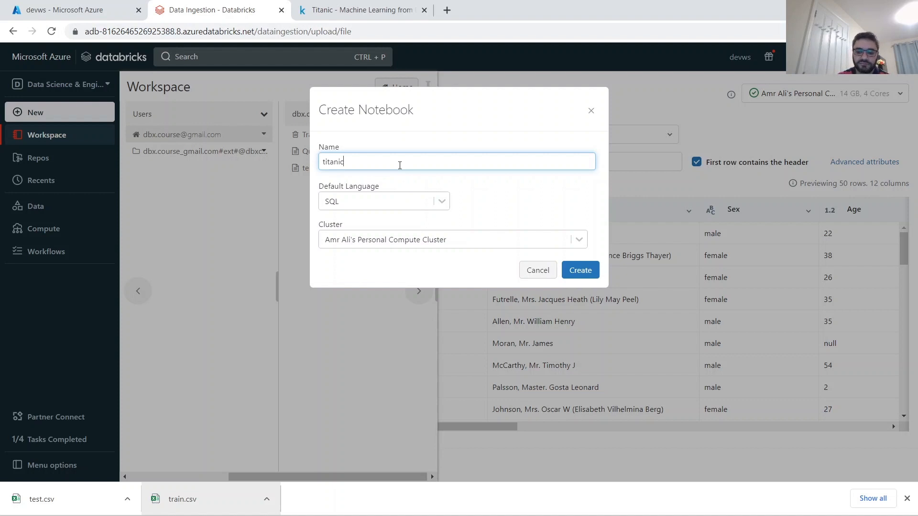
pyautogui.write('_')
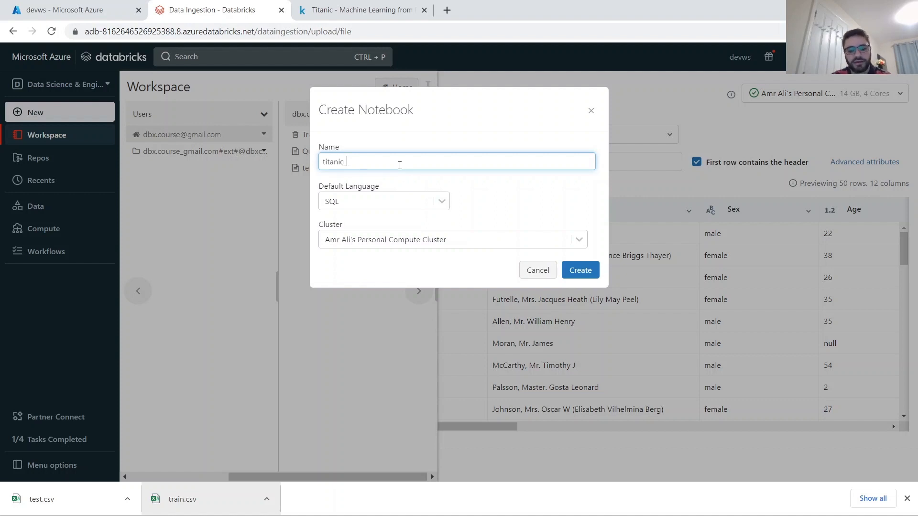
pyautogui.write('loading')
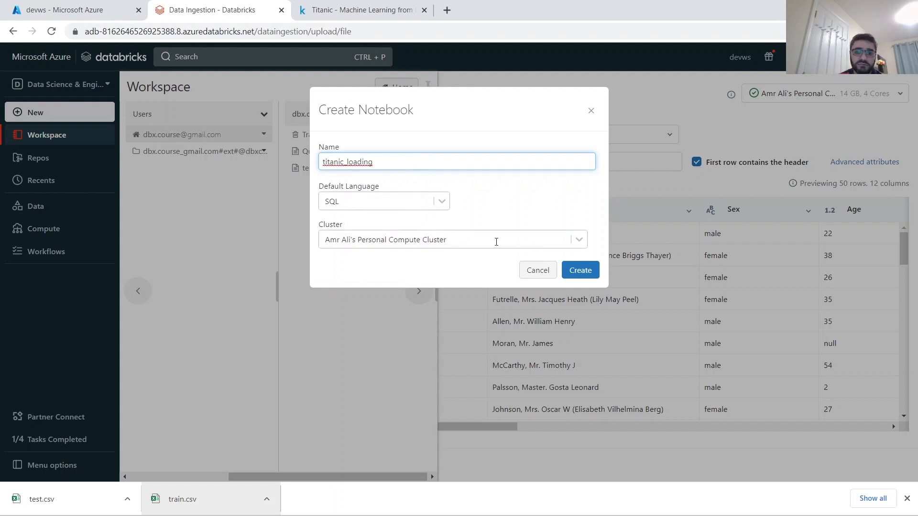
pyautogui.click(580, 270)
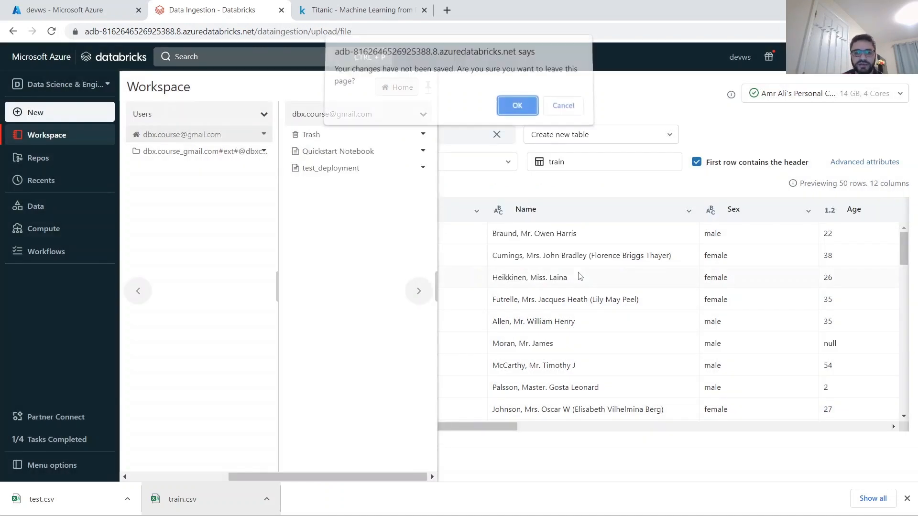
pyautogui.click(510, 114)
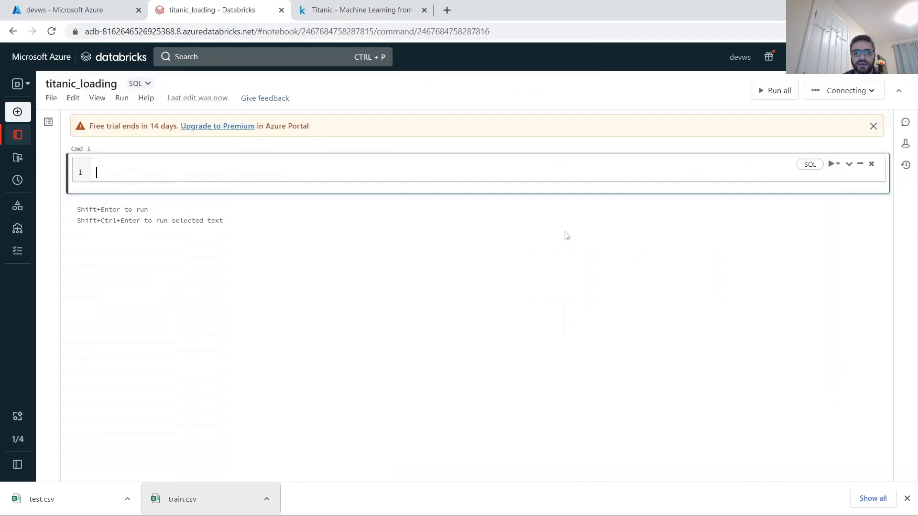
pyautogui.click(874, 126)
# - Write the statement "CREATE DATABASE Titanic;" in the notebook's first cell
pyautogui.click(119, 143)
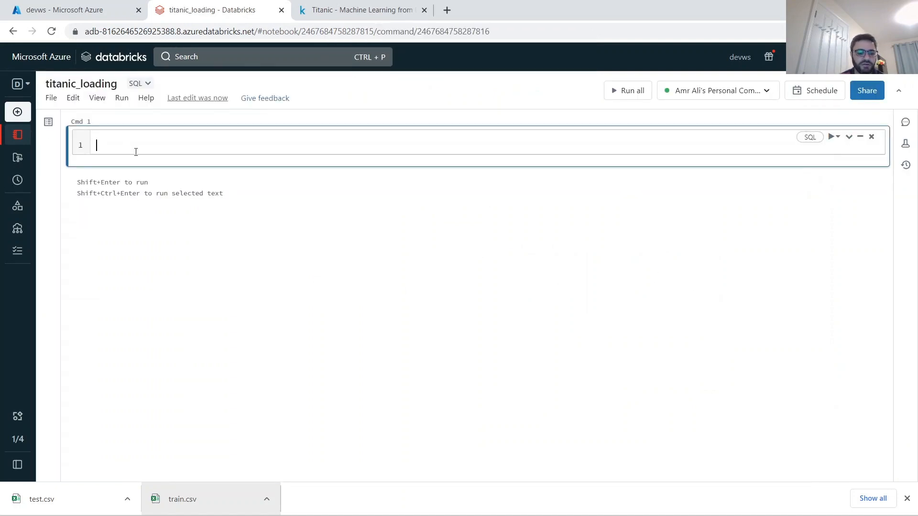
pyautogui.write('CREA')
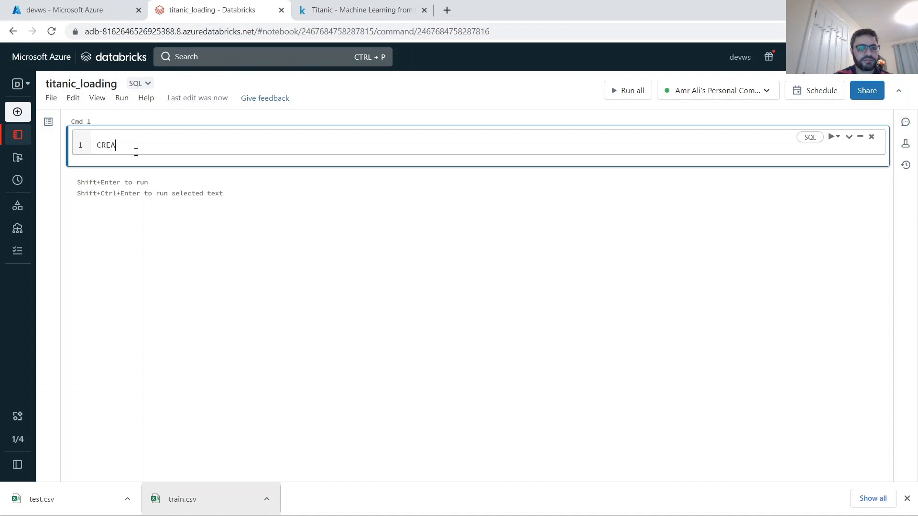
pyautogui.write('TE DATABASE Tit')
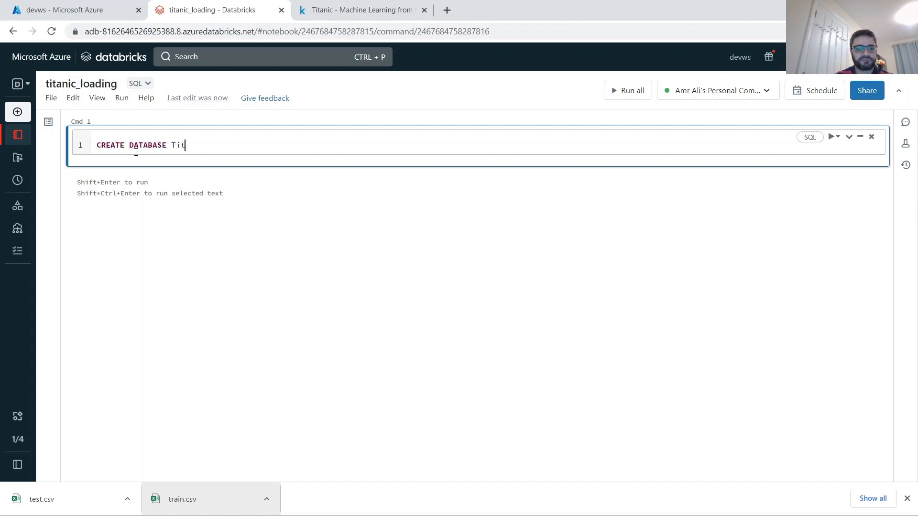
pyautogui.write('anic;')
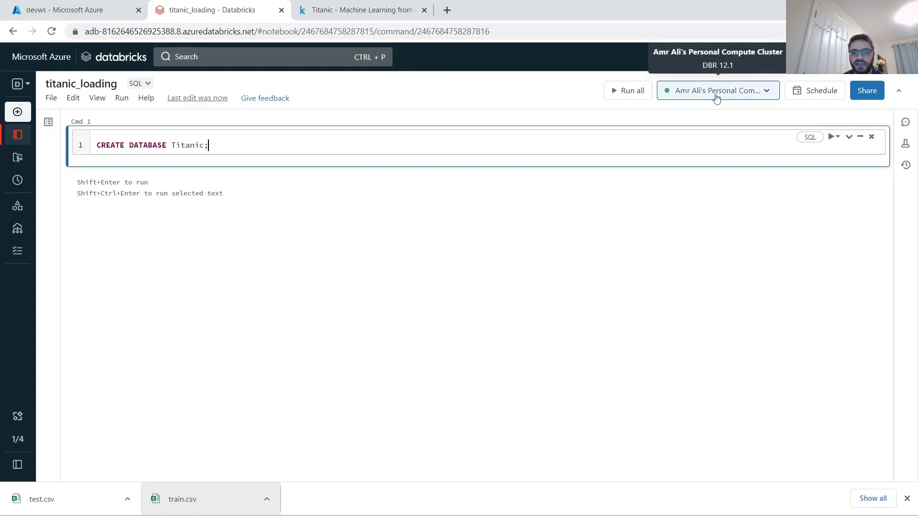
# - Run the database creation cell on the attached compute cluster and check the list of databases for titanic
pyautogui.click(748, 93)
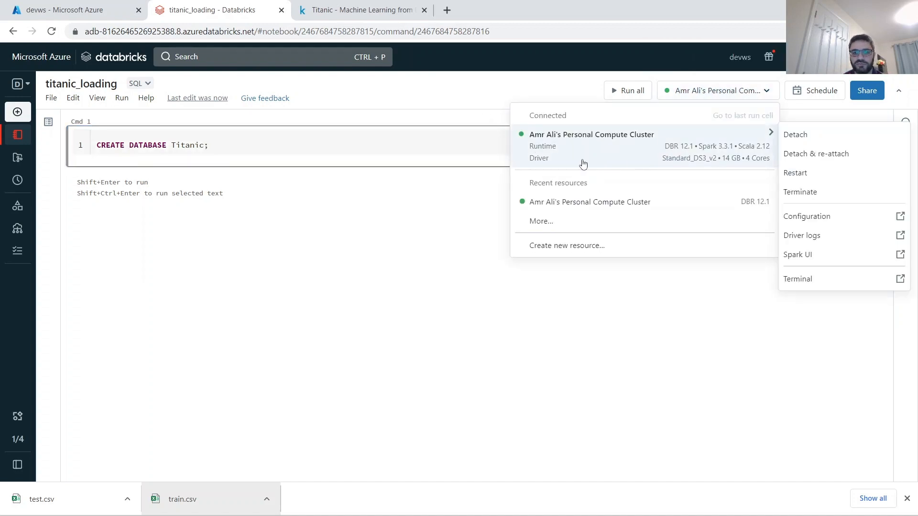
pyautogui.click(473, 118)
pyautogui.click(726, 139)
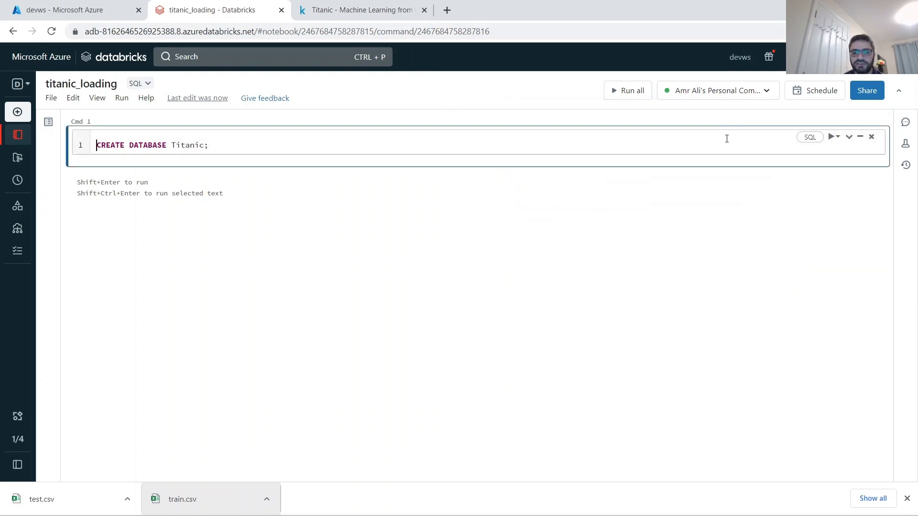
pyautogui.hotkey('shift', 'Return')
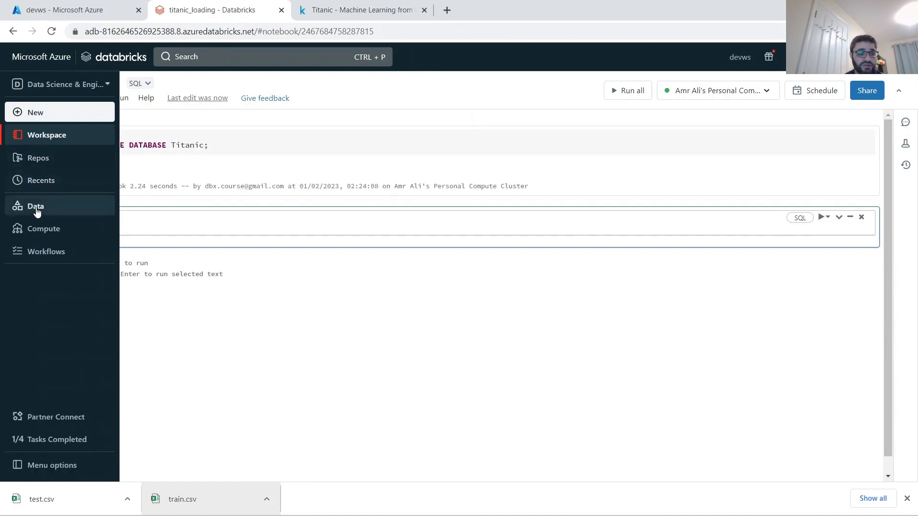
pyautogui.click(36, 208)
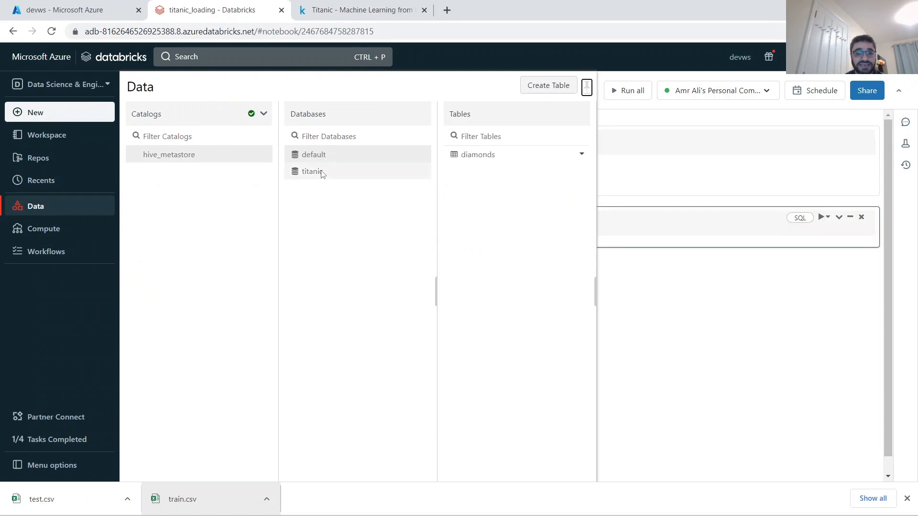
# - Check the titanic database for tables, upload train.csv from the Data Science & Engineering home page, and choose titanic as the destination database
pyautogui.click(320, 173)
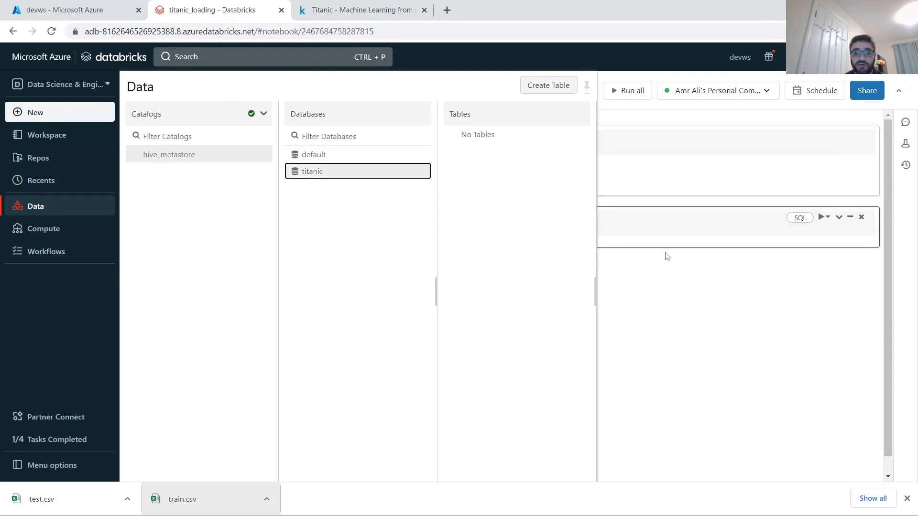
pyautogui.click(56, 84)
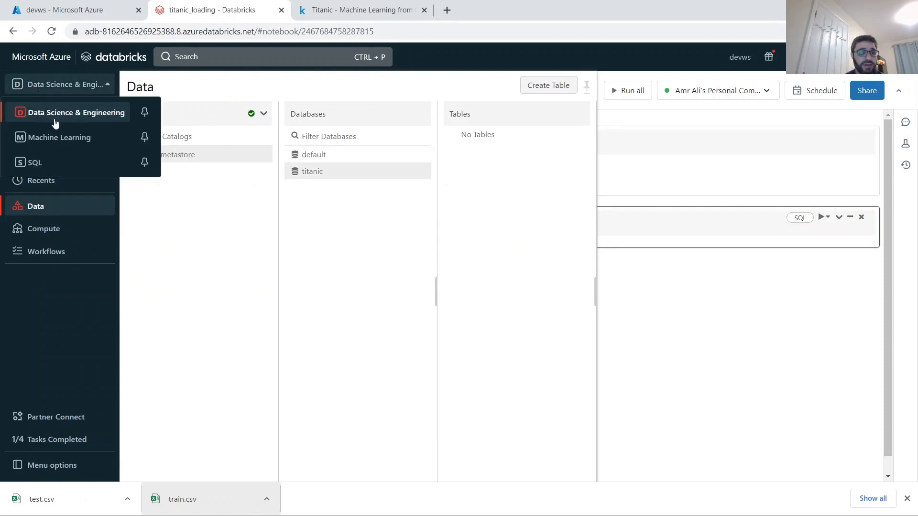
pyautogui.click(56, 114)
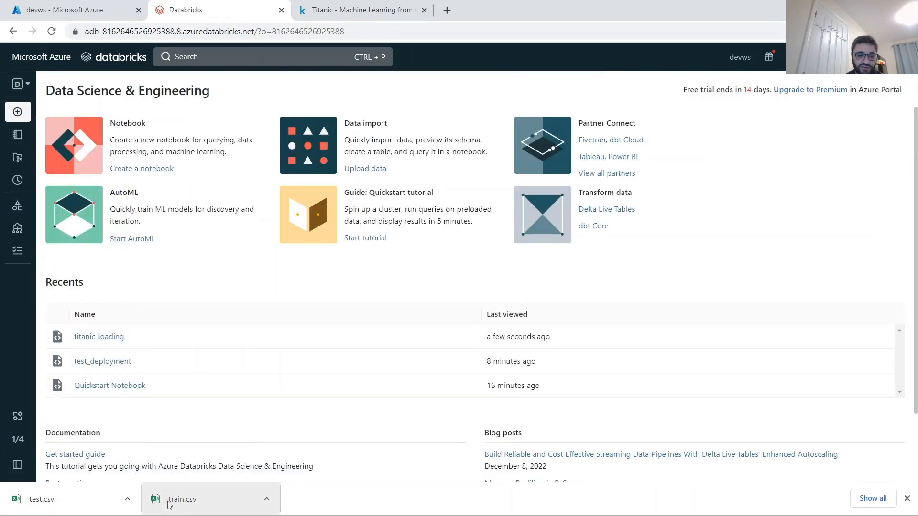
pyautogui.moveTo(169, 505); pyautogui.dragTo(330, 251)
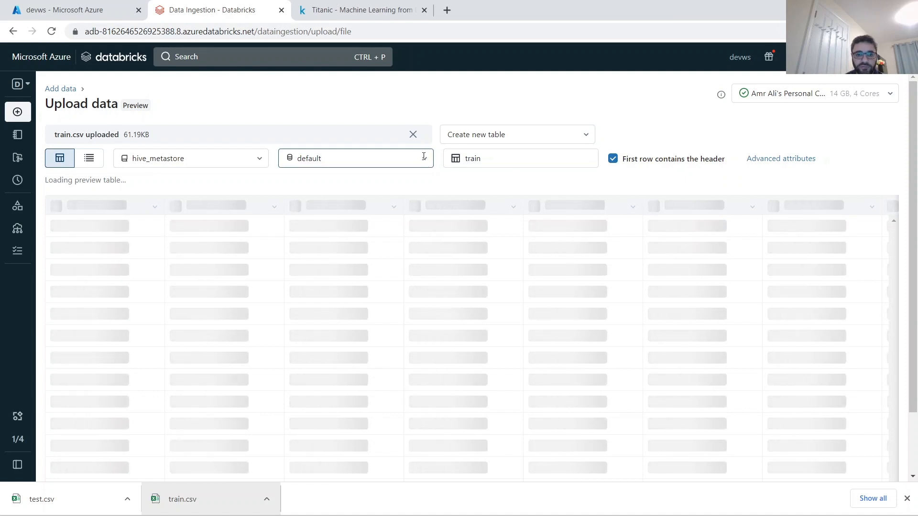
pyautogui.click(423, 158)
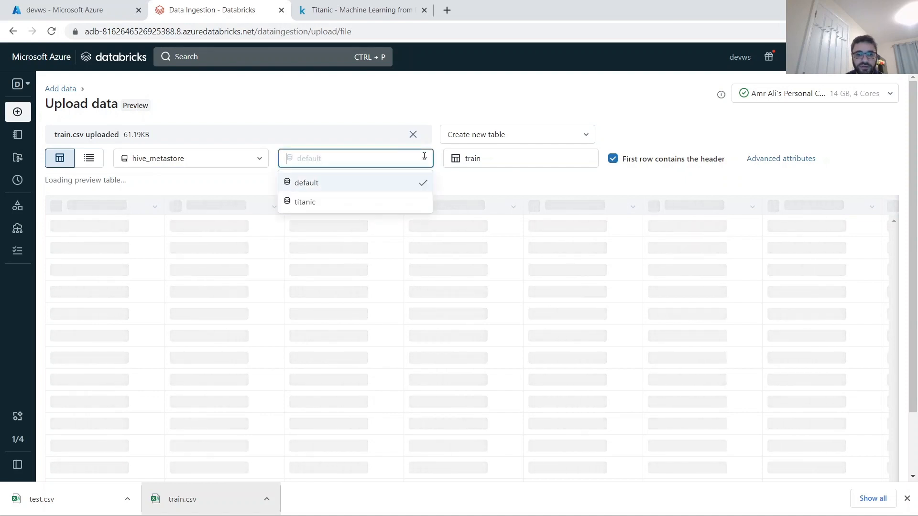
pyautogui.click(299, 202)
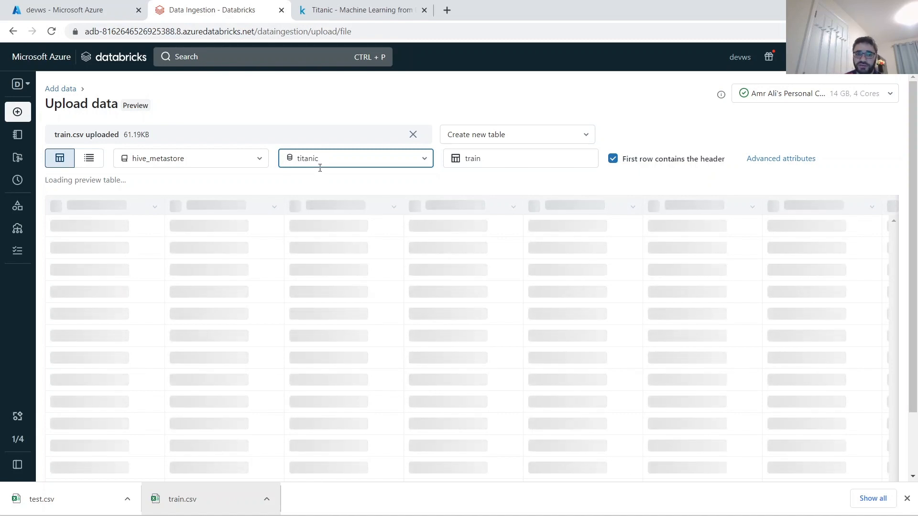
# - Name the new table train_bronze
pyautogui.click(469, 163)
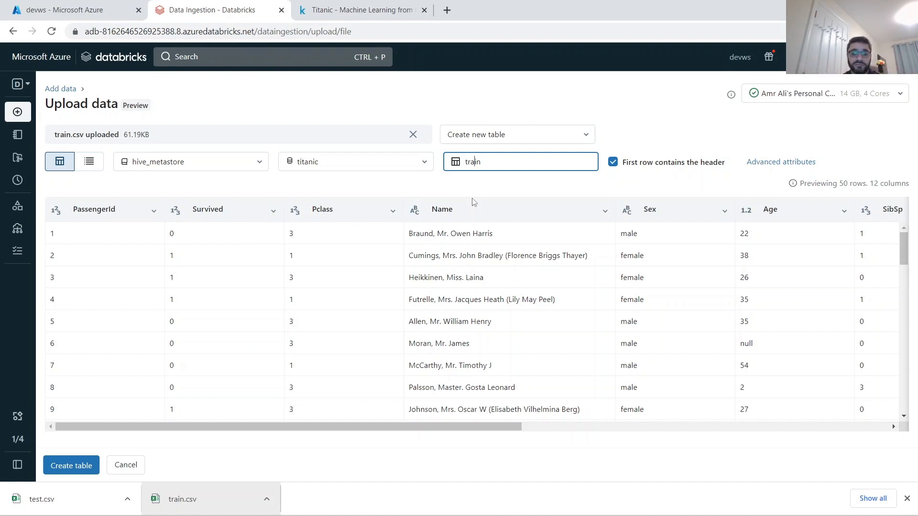
pyautogui.doubleClick(476, 161)
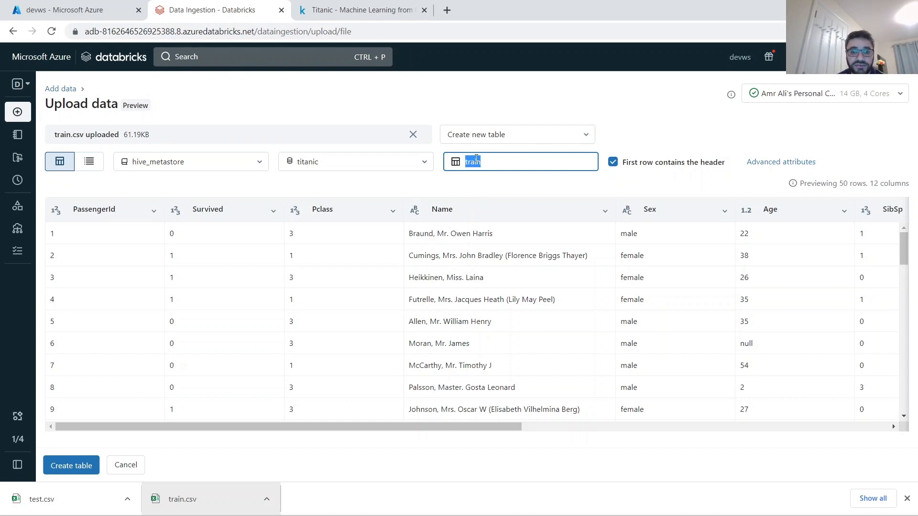
pyautogui.click(477, 162)
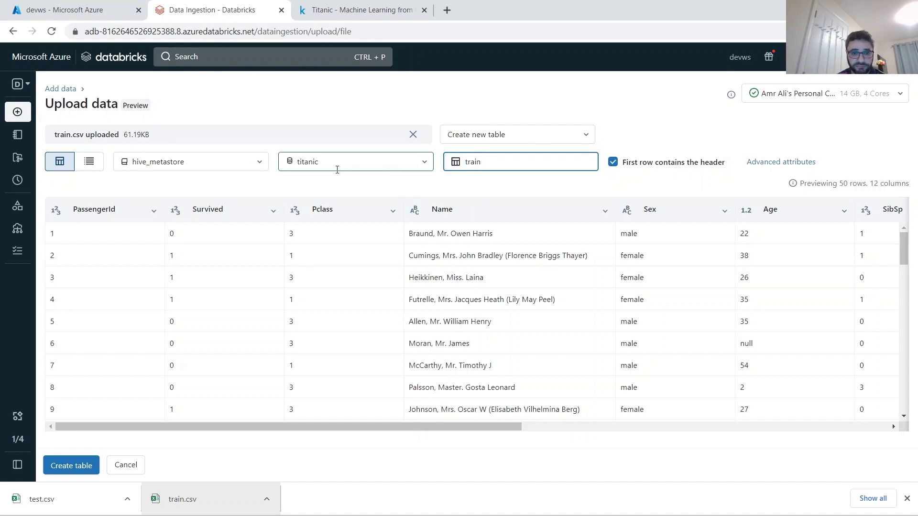
pyautogui.write('_')
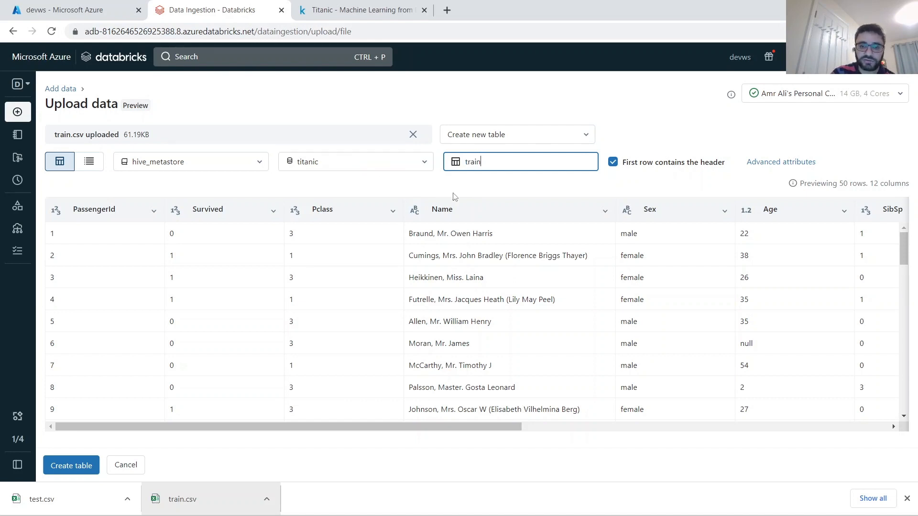
pyautogui.write('bro')
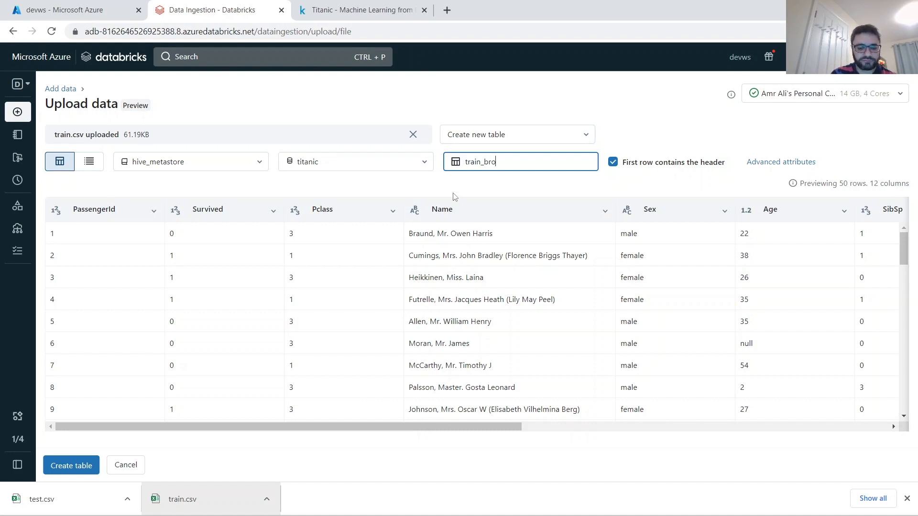
pyautogui.write('nze')
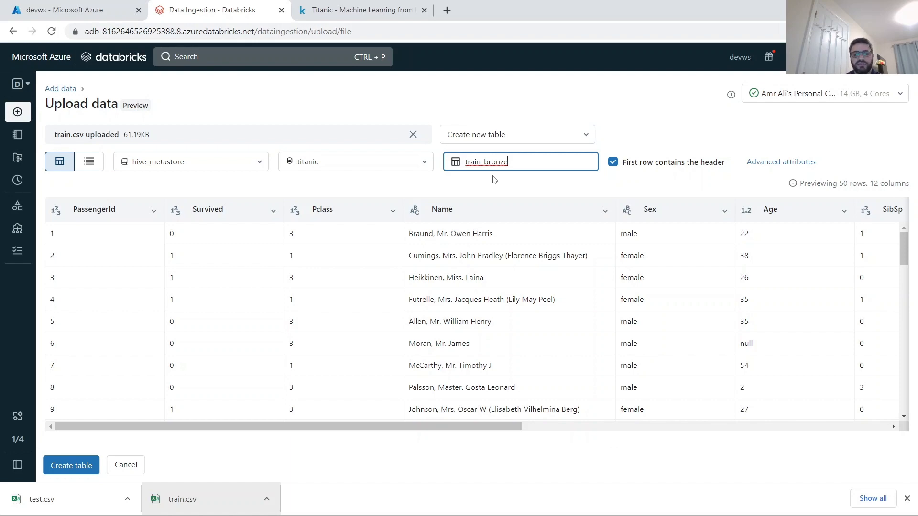
# - Review the data preview, create the table in the titanic database, and look through the columns of train_bronze
pyautogui.scroll(-6, 452, 313)
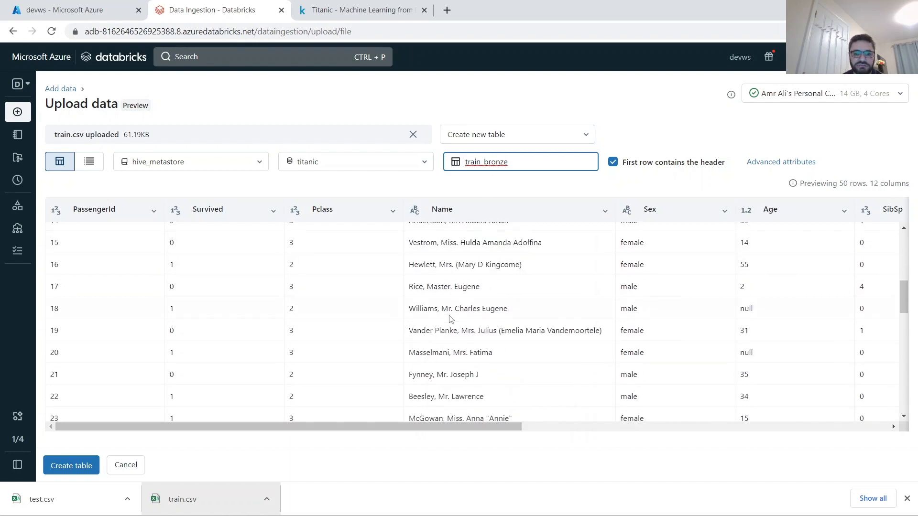
pyautogui.scroll(6, 490, 292)
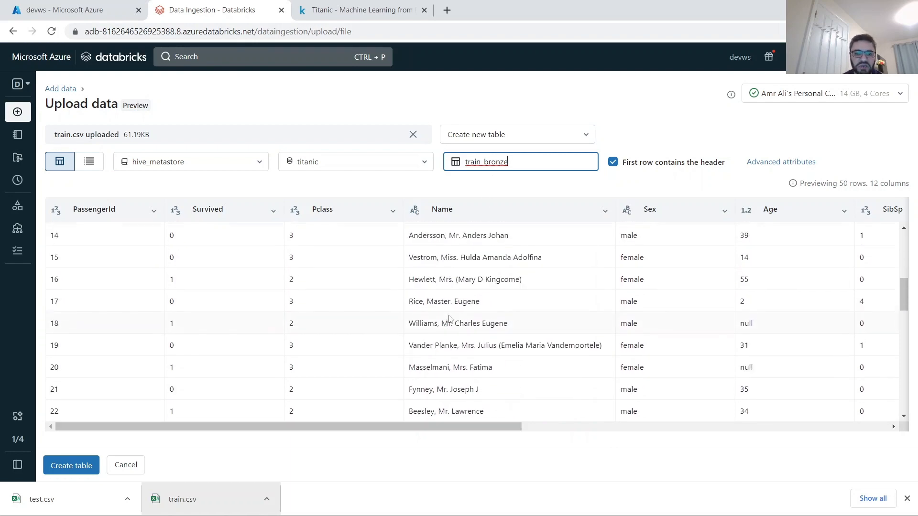
pyautogui.click(462, 137)
pyautogui.click(462, 137)
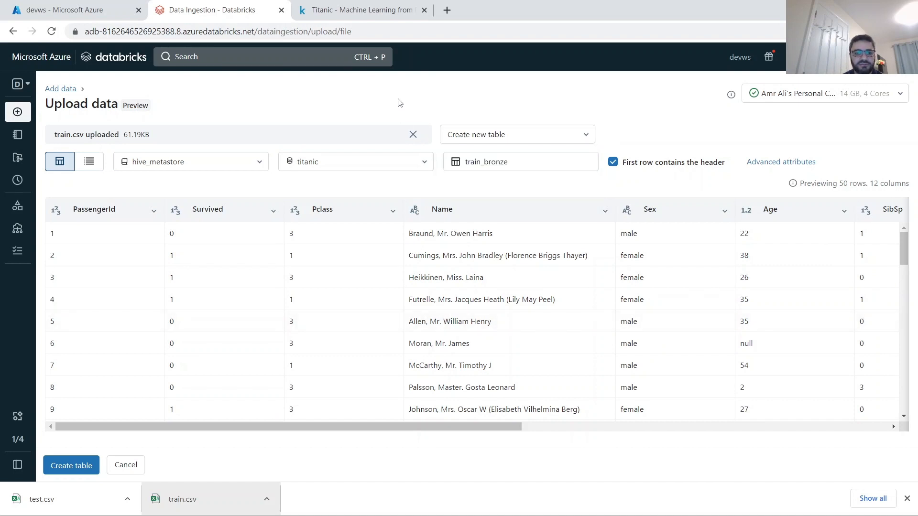
pyautogui.click(84, 472)
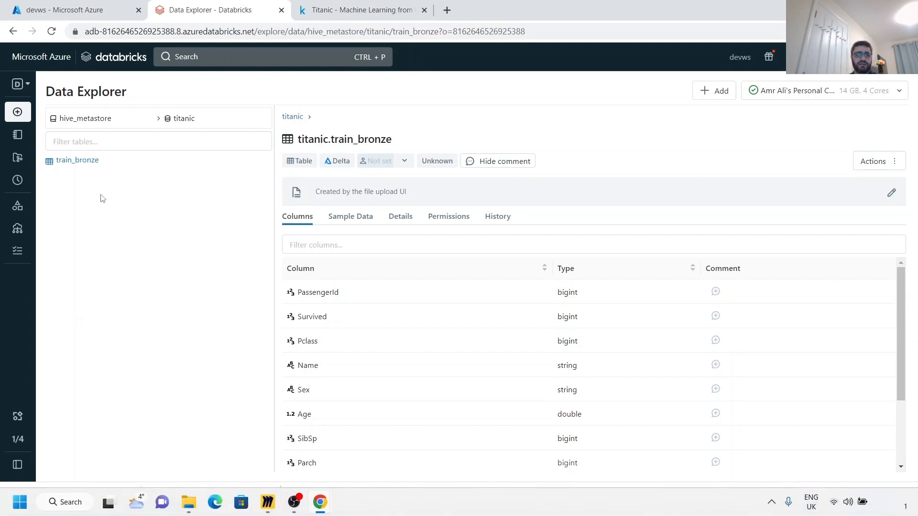
pyautogui.click(79, 163)
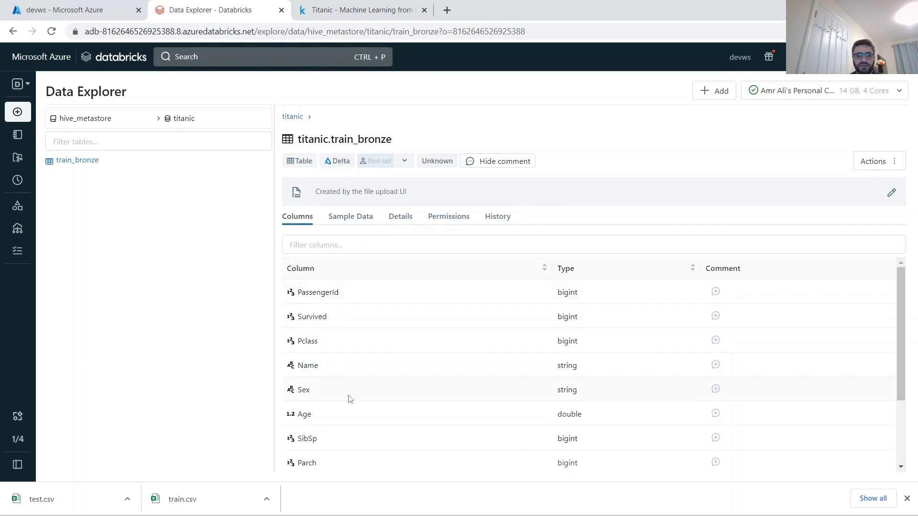
pyautogui.scroll(-3, 342, 353)
pyautogui.scroll(3, 341, 354)
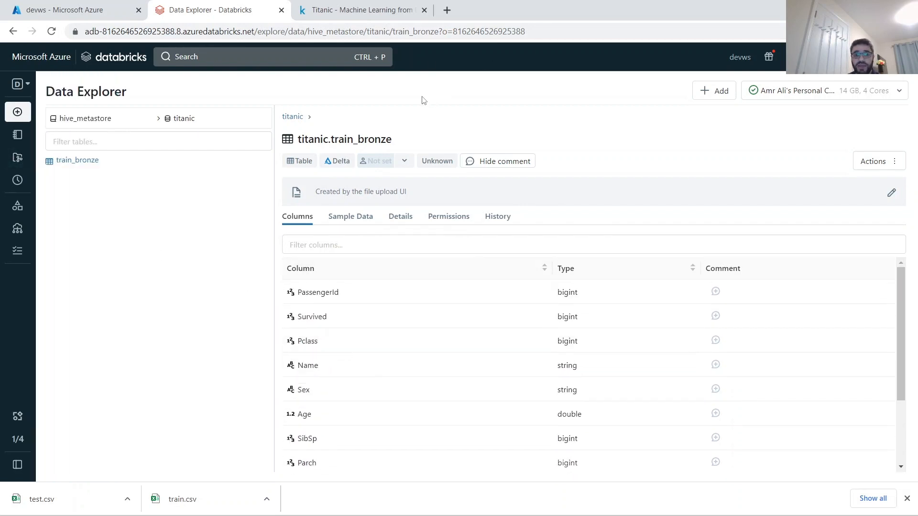
# - Reopen the titanic_loading notebook from the workspace and rerun its database creation cell
pyautogui.moveTo(14, 177)
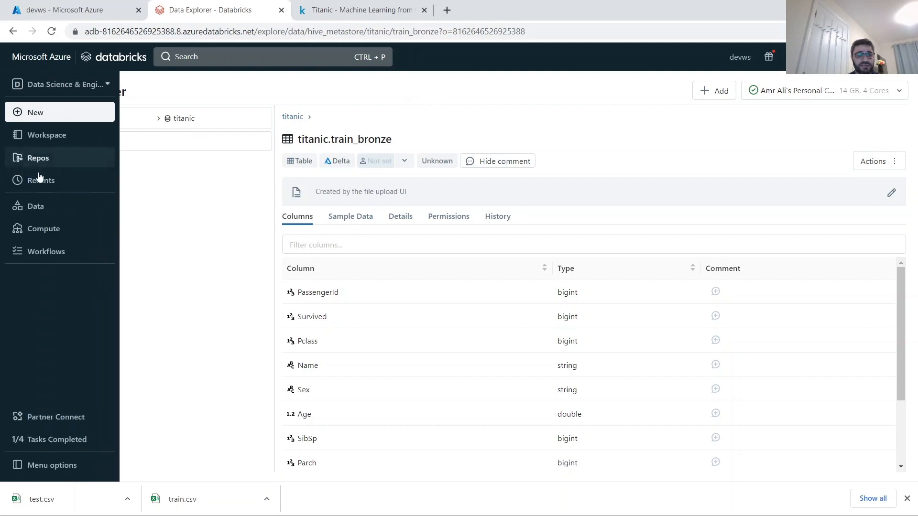
pyautogui.click(48, 136)
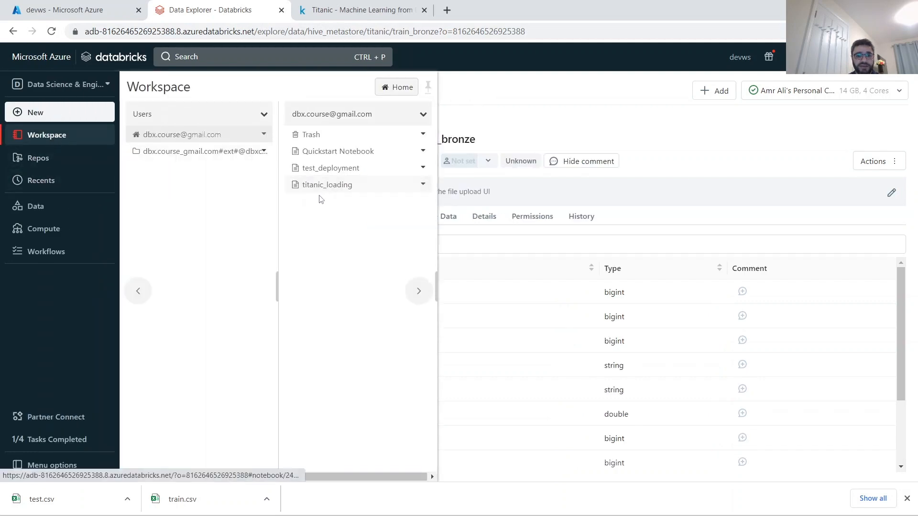
pyautogui.scroll(-1, 334, 184)
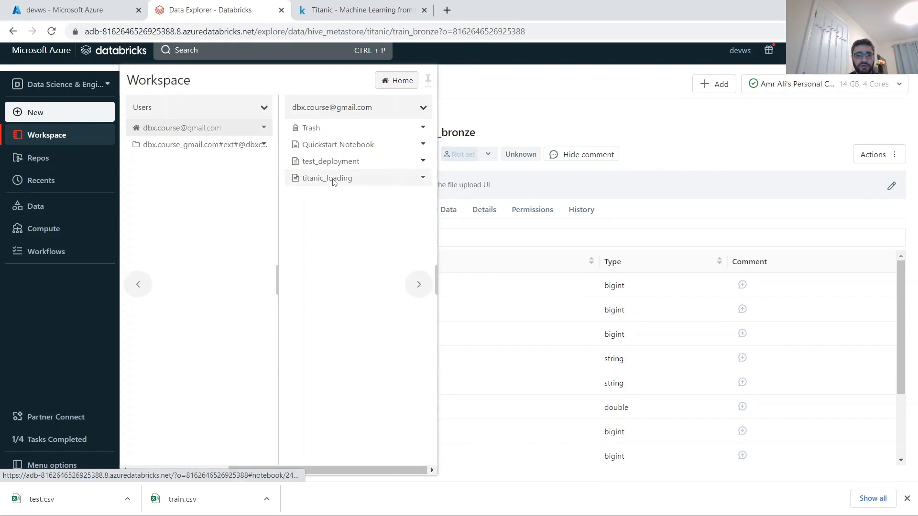
pyautogui.click(333, 179)
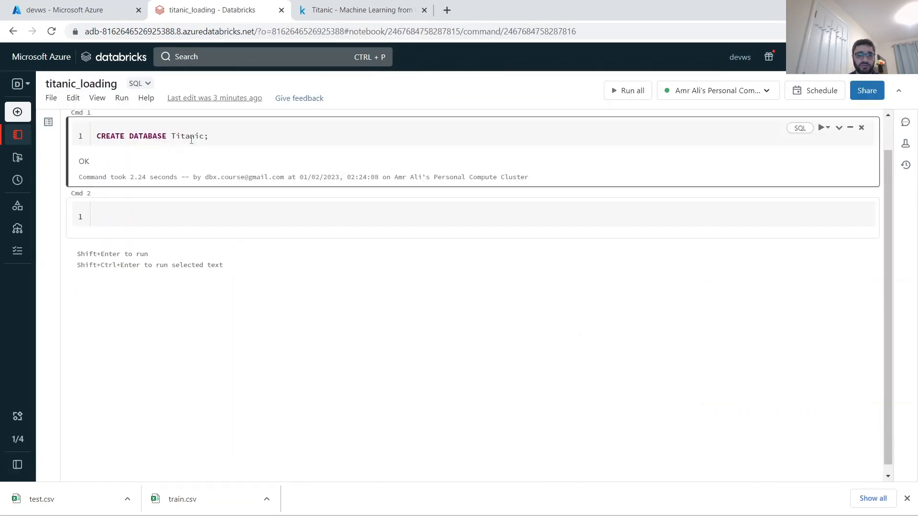
pyautogui.click(98, 135)
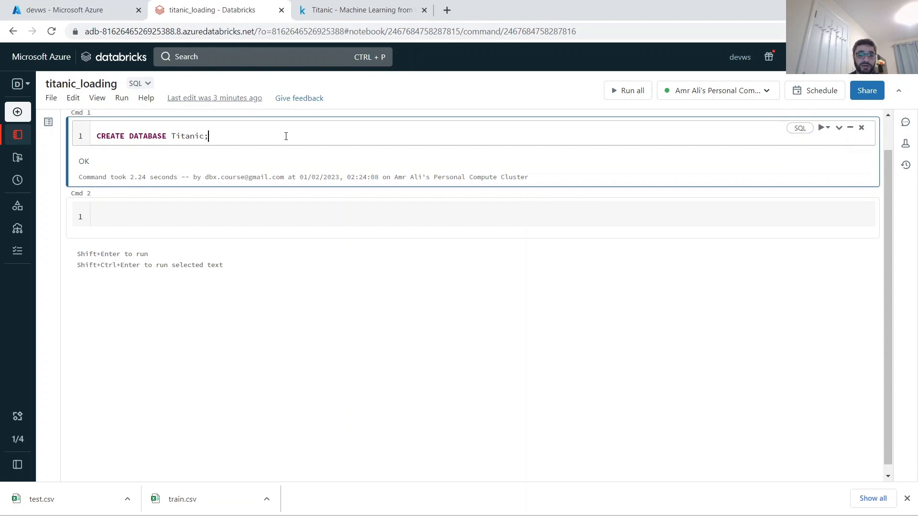
pyautogui.hotkey('shift', 'Return')
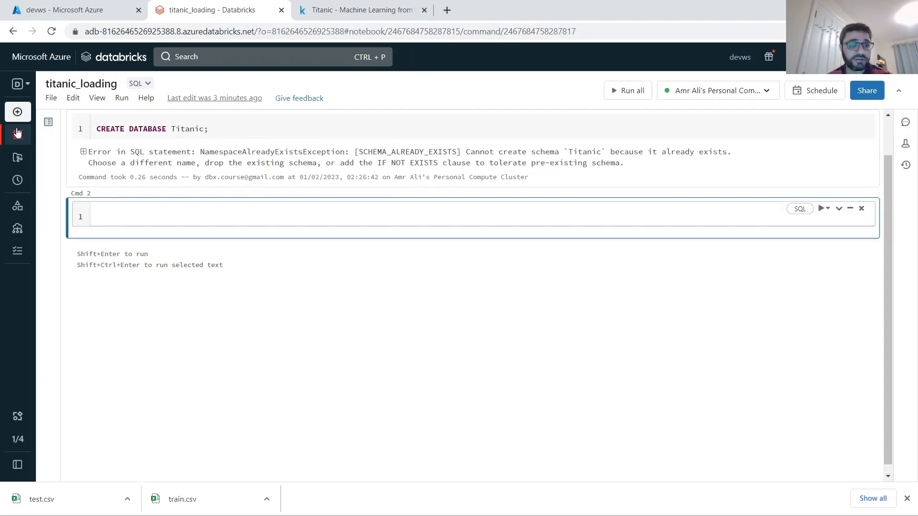
pyautogui.click(134, 128)
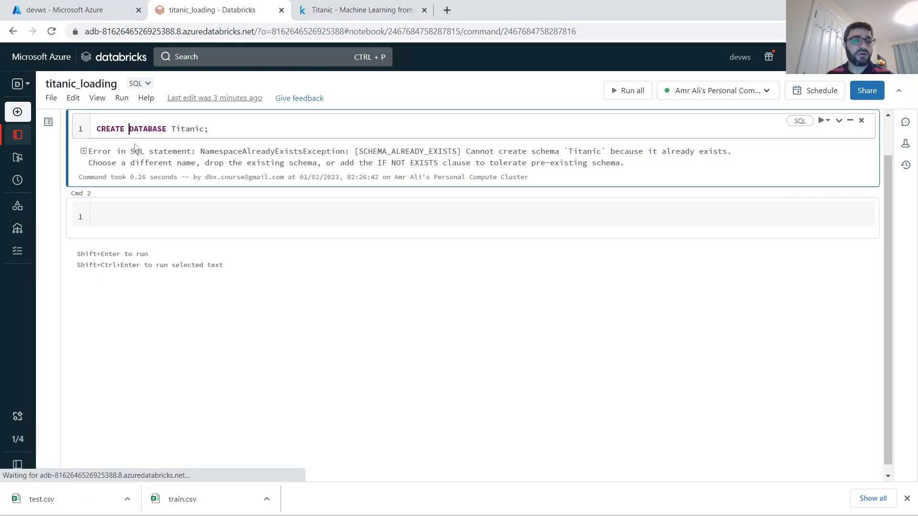
pyautogui.write('OR R')
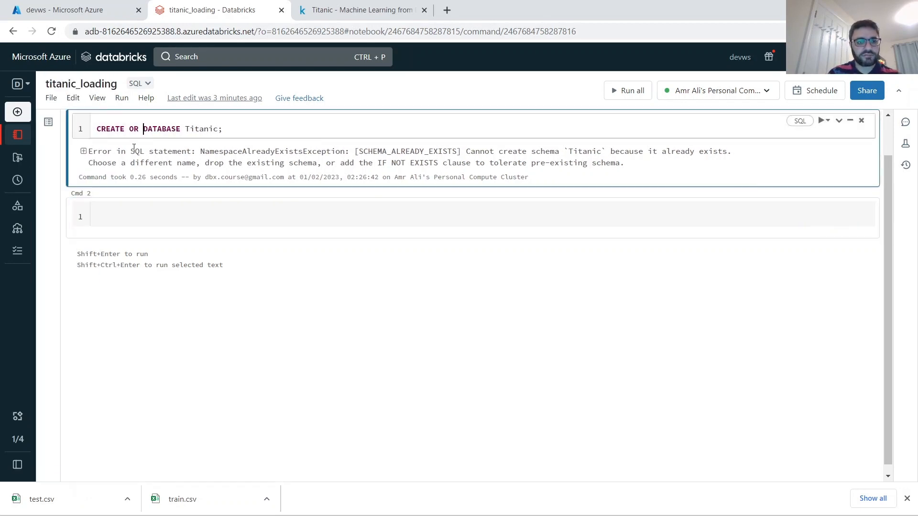
pyautogui.write('EPLAC')
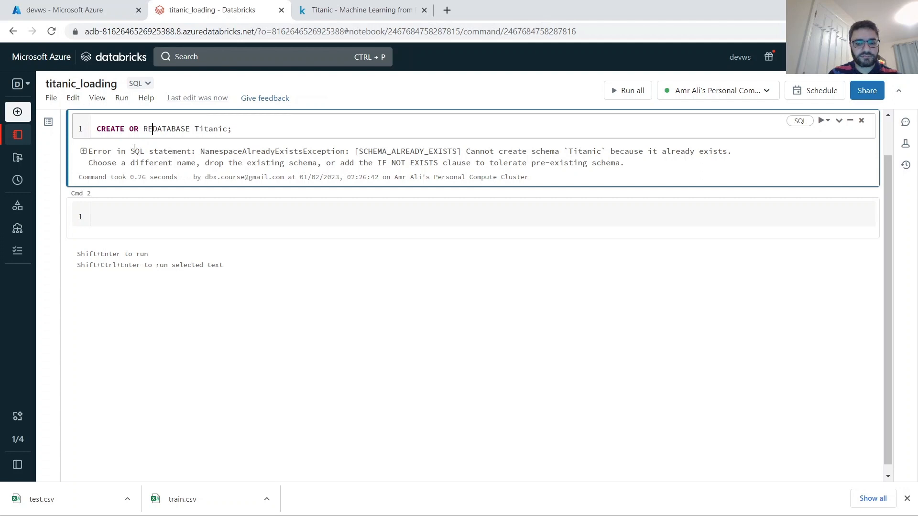
pyautogui.write('E')
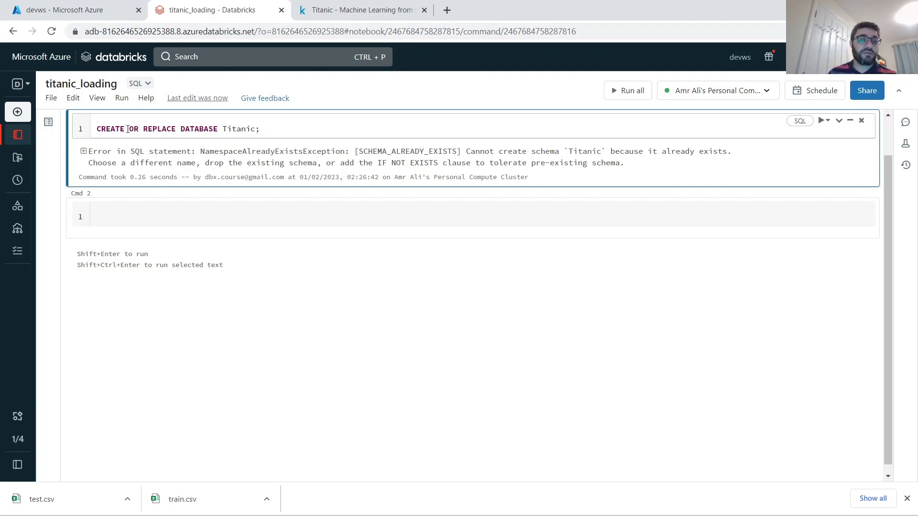
pyautogui.moveTo(129, 127); pyautogui.dragTo(181, 131)
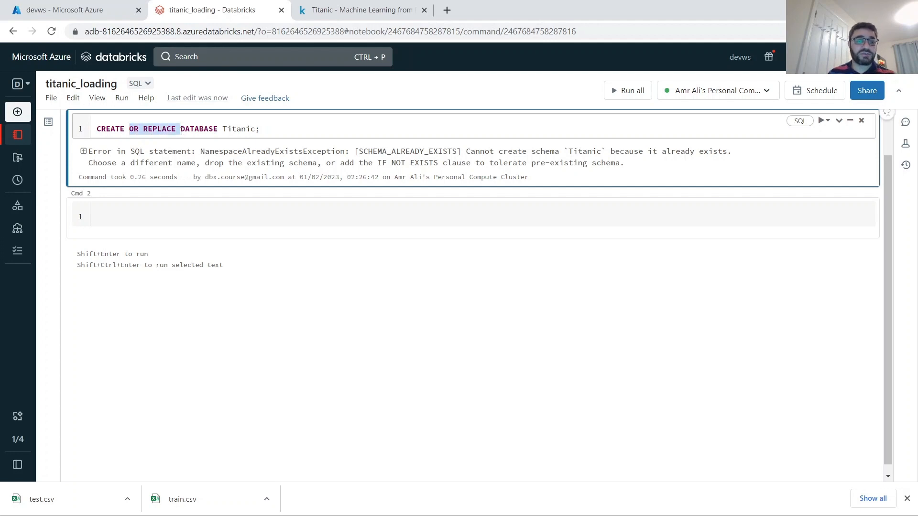
pyautogui.press('BackSpace')
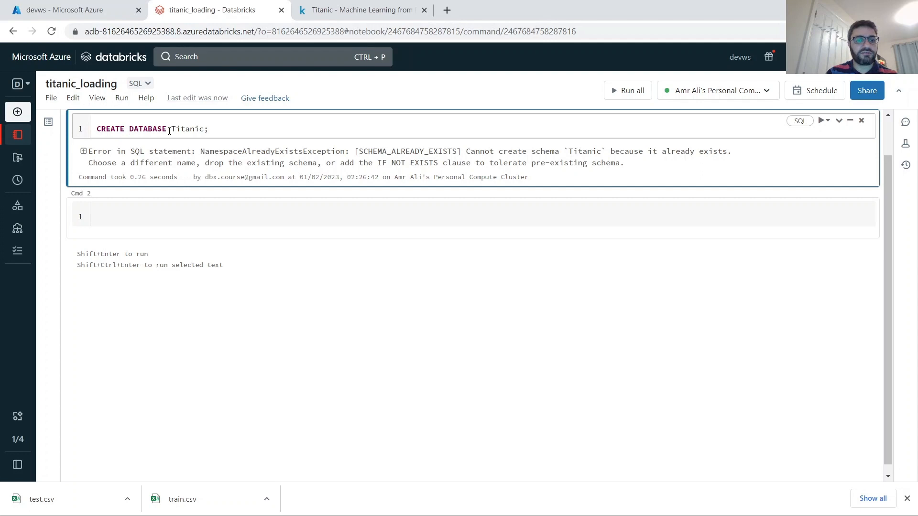
# - Change the first cell's statement to "CREATE DATABASE IF NOT EXISTS Titanic;" and run it
pyautogui.click(169, 128)
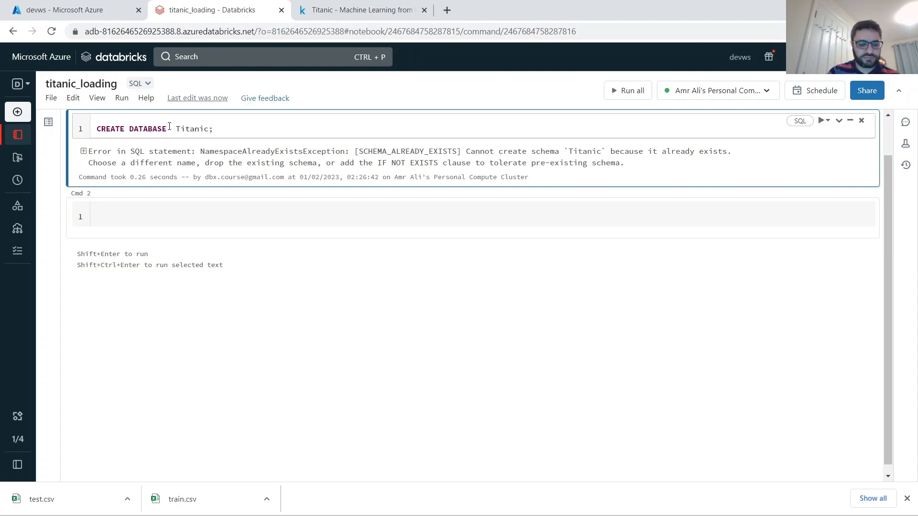
pyautogui.write('IF NOT E ')
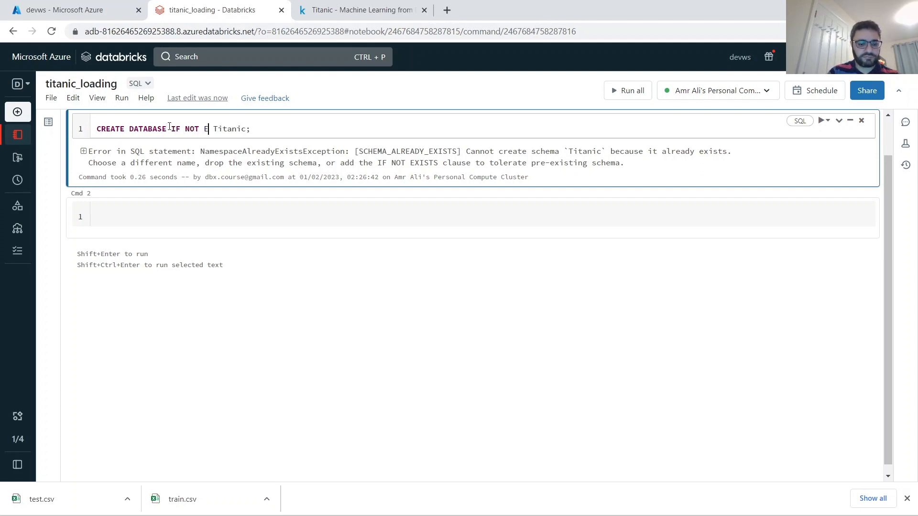
pyautogui.write('XISTS')
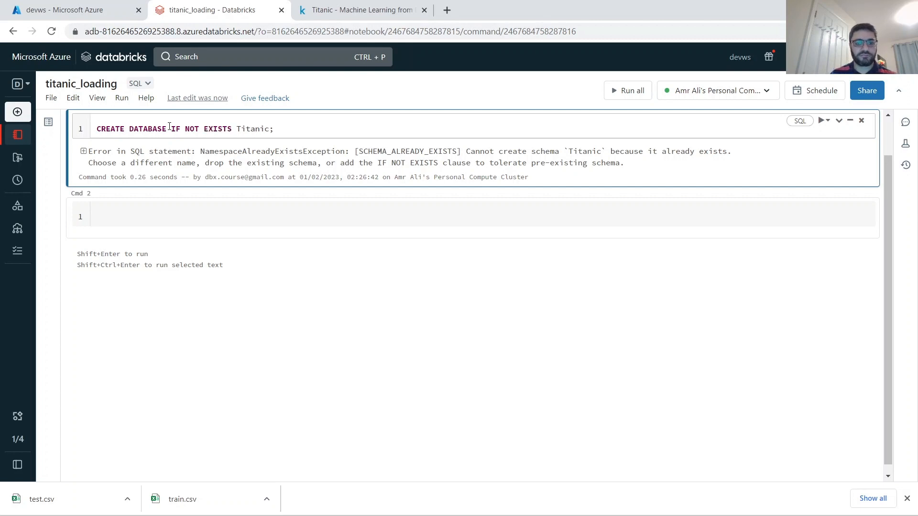
pyautogui.hotkey('shift', 'Return')
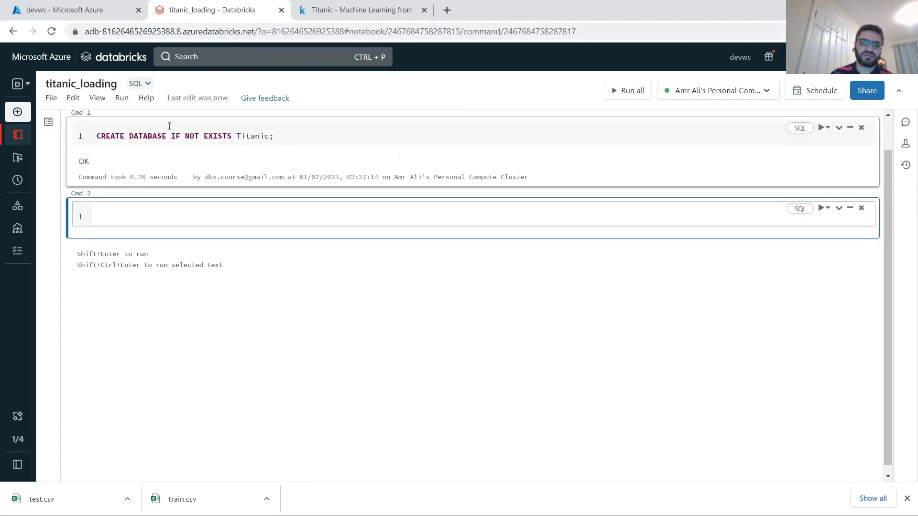
# - Begin a query in the empty second cell with "select * from titanic."
pyautogui.write('sel')
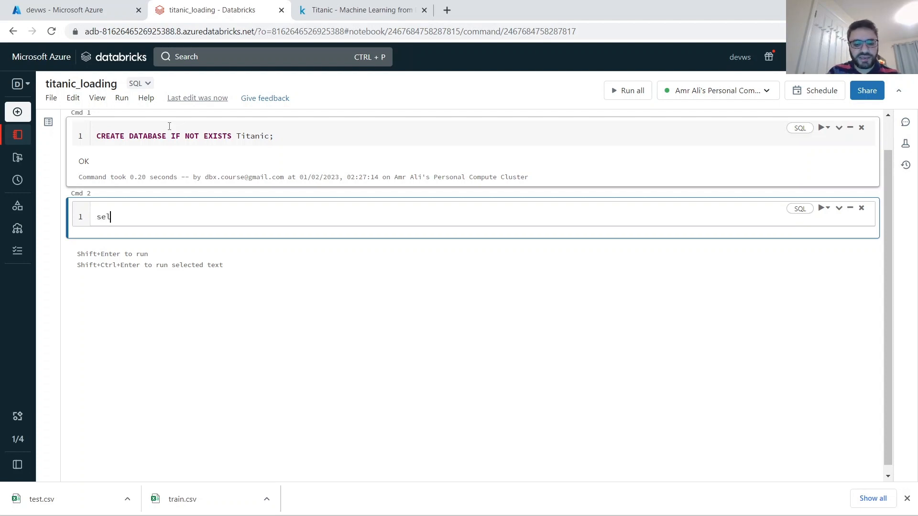
pyautogui.write('ect * from tit')
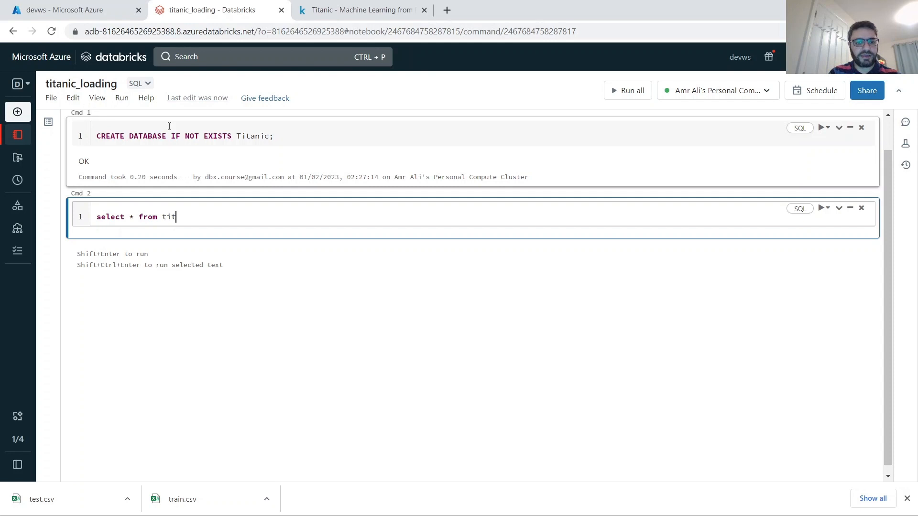
pyautogui.press('capslock')
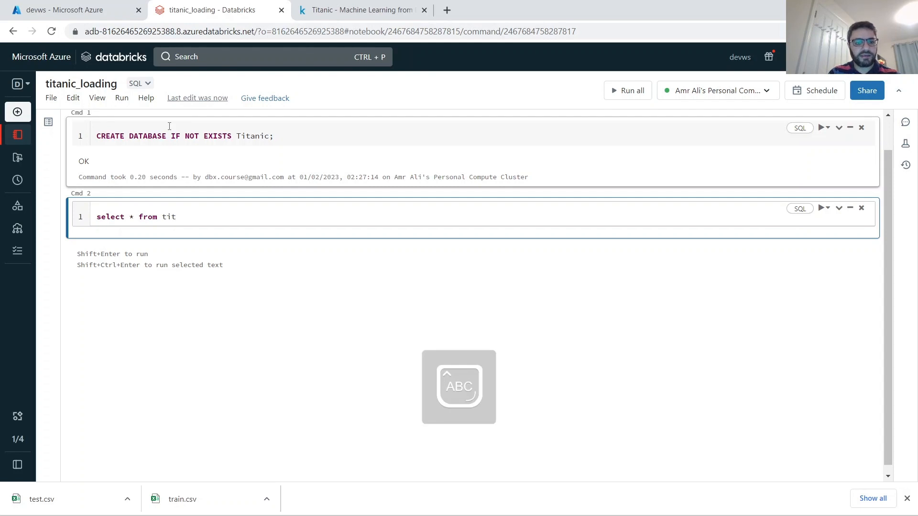
pyautogui.press('capslock')
pyautogui.write('anic')
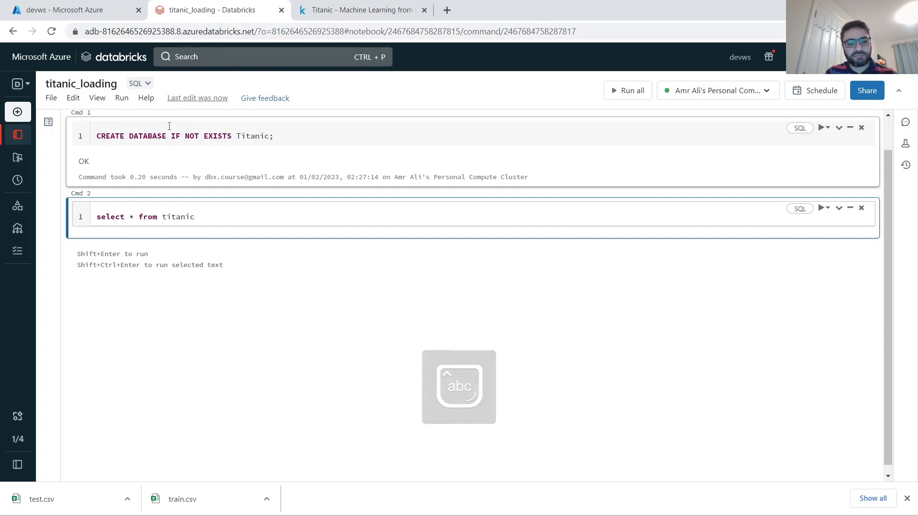
pyautogui.press('BackSpace')
pyautogui.press('BackSpace')
pyautogui.press('BackSpace')
pyautogui.press('BackSpace')
pyautogui.write('anic')
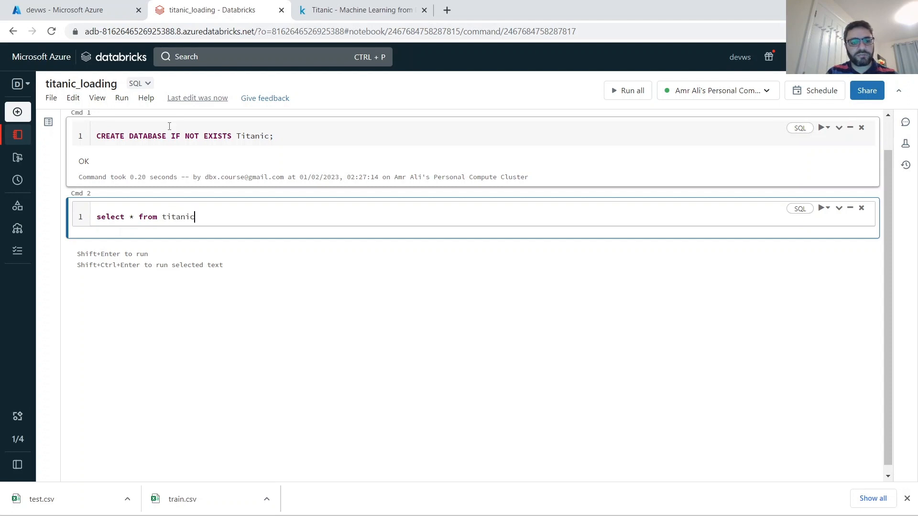
pyautogui.write('.')
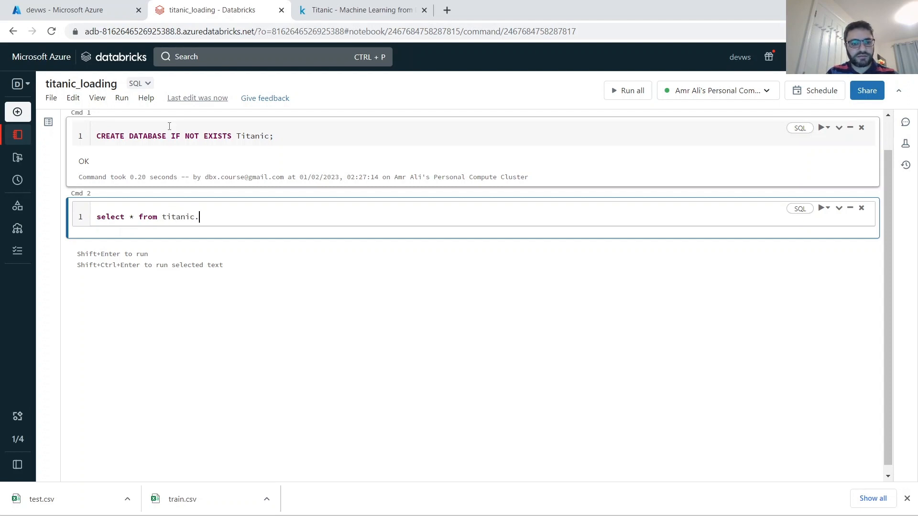
# - Complete the second cell's query with the table name training_bronze and run it
pyautogui.write('train')
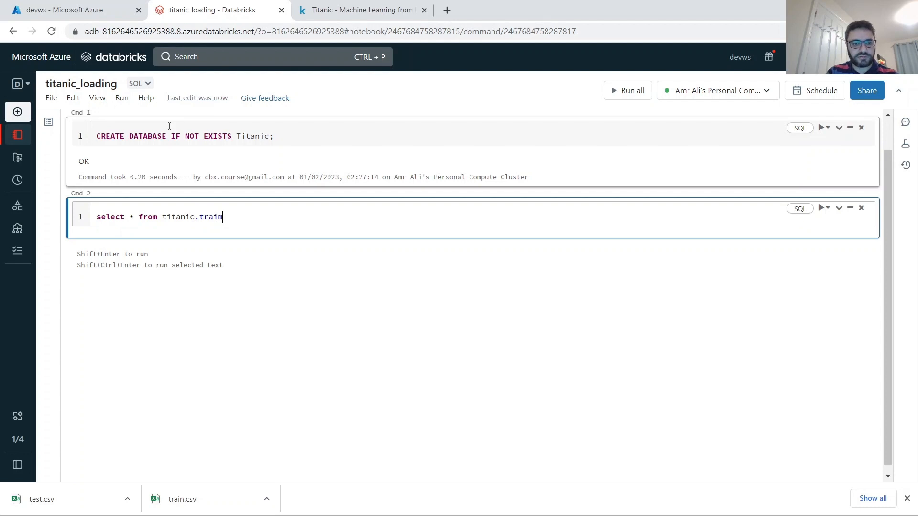
pyautogui.press('BackSpace')
pyautogui.write('n')
pyautogui.write('g')
pyautogui.press('BackSpace')
pyautogui.press('BackSpace')
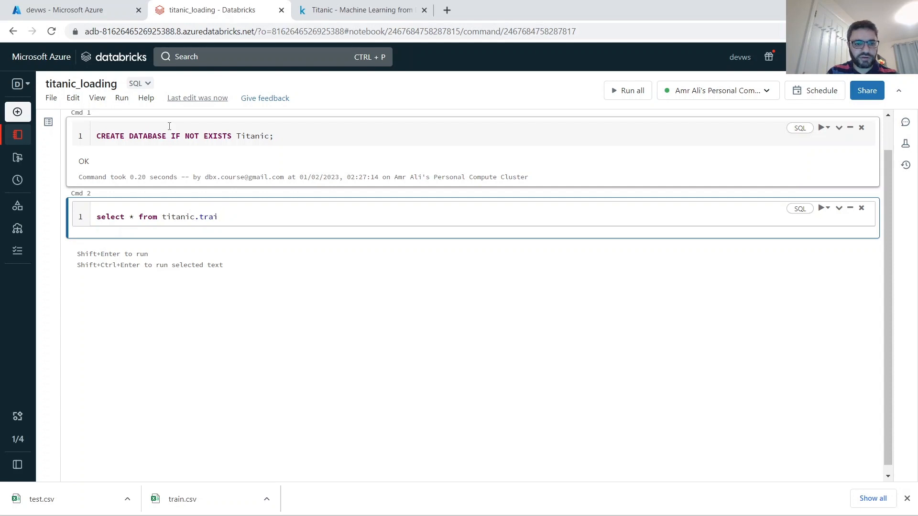
pyautogui.write('ning_b')
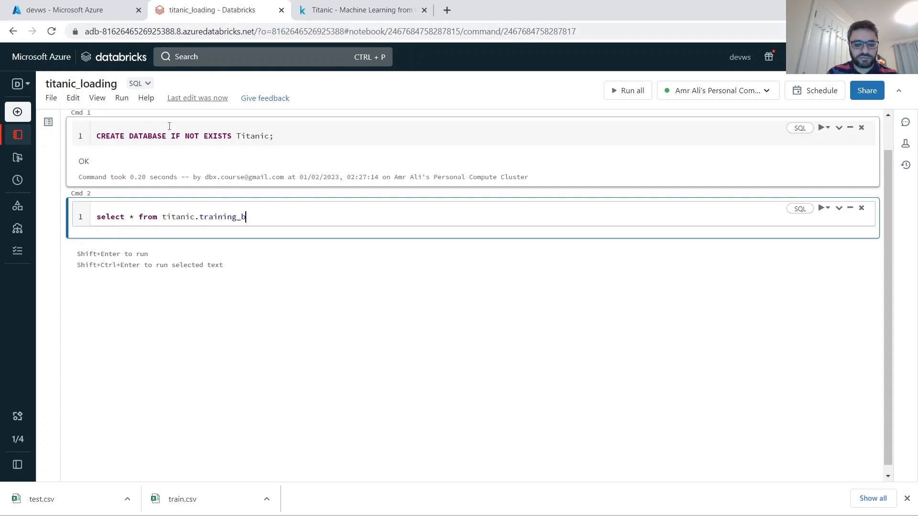
pyautogui.write('ronze')
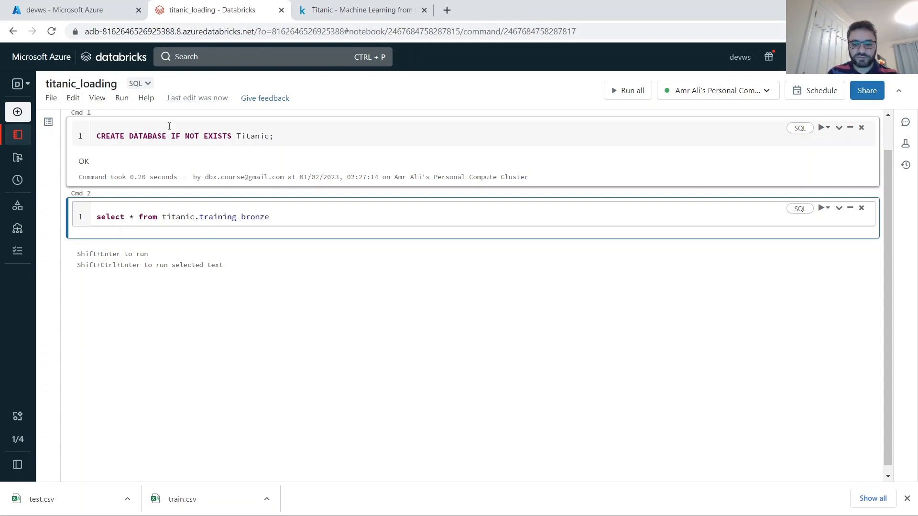
pyautogui.hotkey('shift', 'Return')
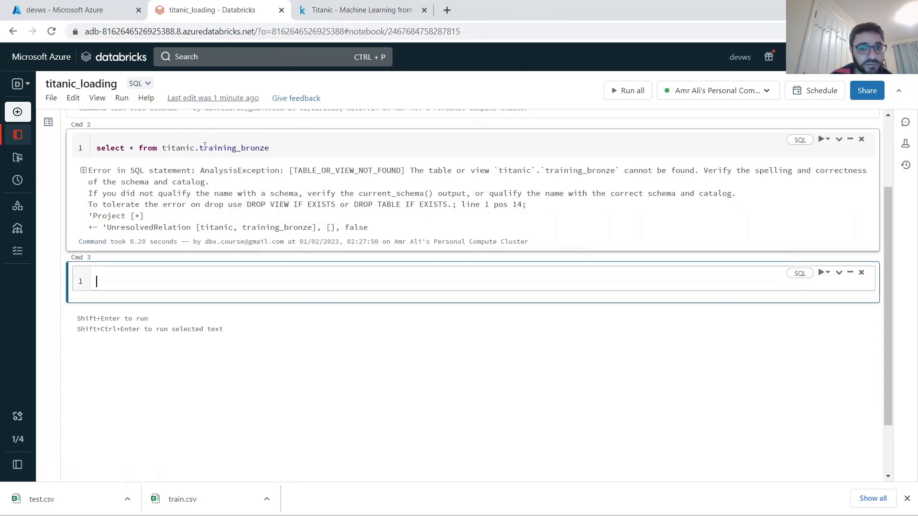
# - Check which tables the titanic database holds in the data catalog, and return to the notebook
pyautogui.moveTo(20, 184)
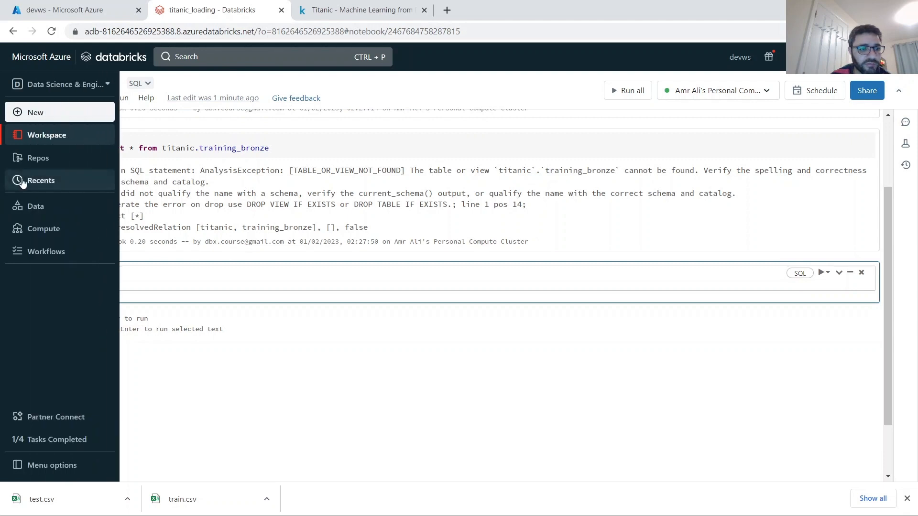
pyautogui.click(39, 206)
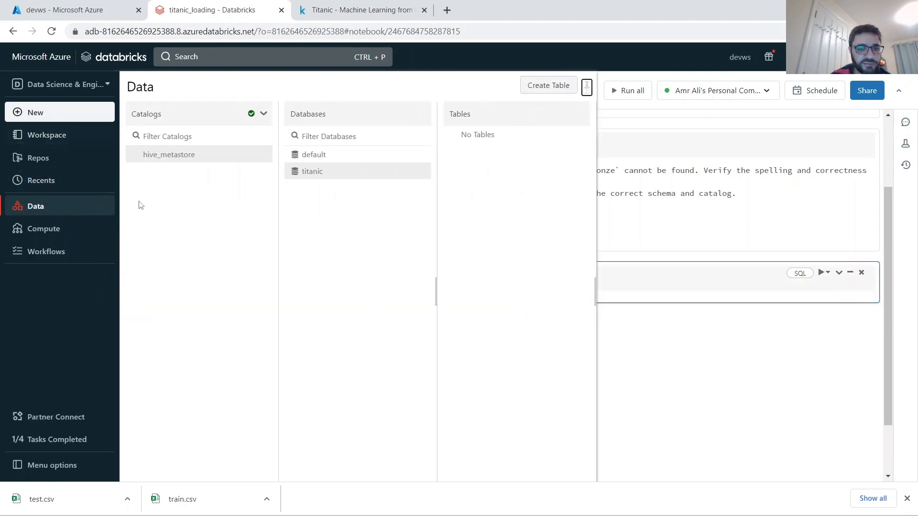
pyautogui.click(313, 171)
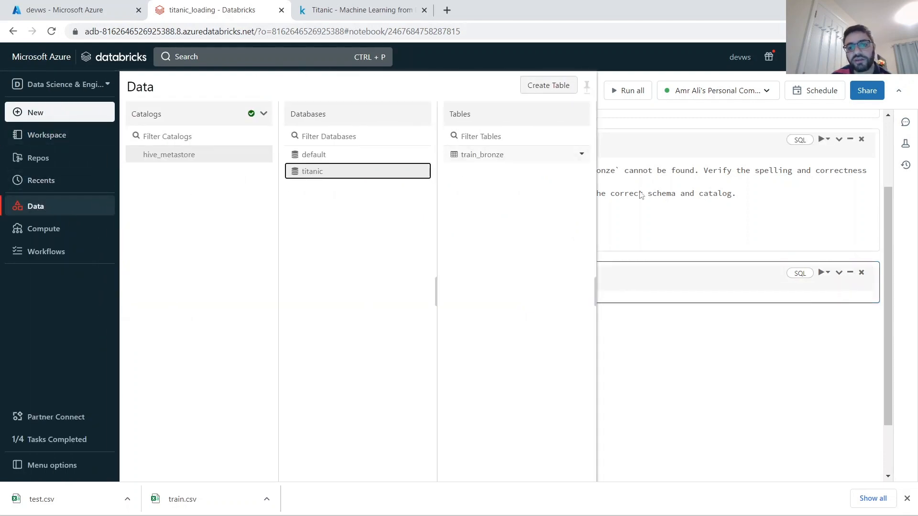
pyautogui.click(662, 184)
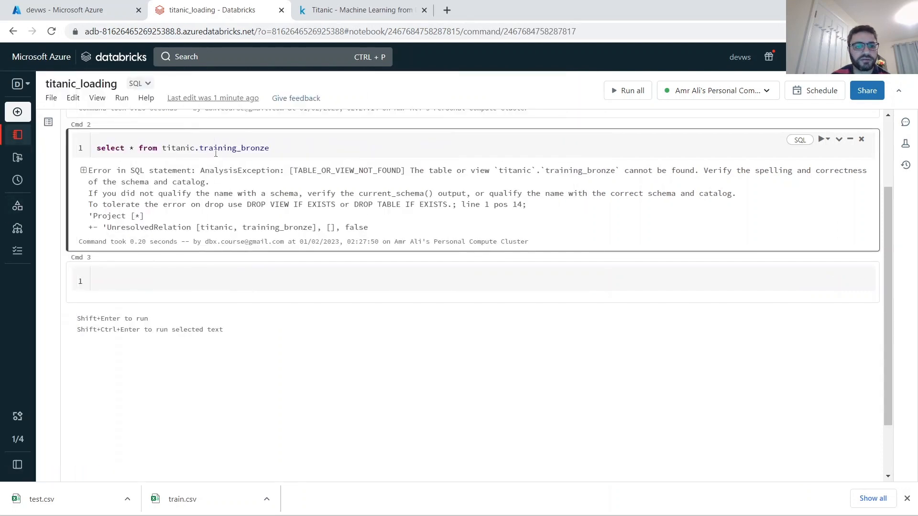
# - Correct the table in the second cell's query to titanic.train_bronze and rerun the cell
pyautogui.click(235, 148)
pyautogui.press('BackSpace')
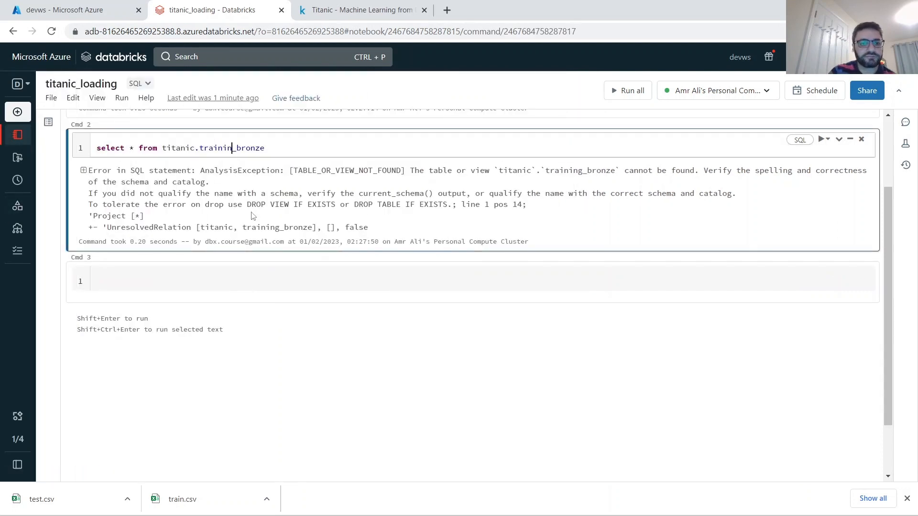
pyautogui.press('BackSpace')
pyautogui.press('BackSpace')
pyautogui.hotkey('shift', 'Return')
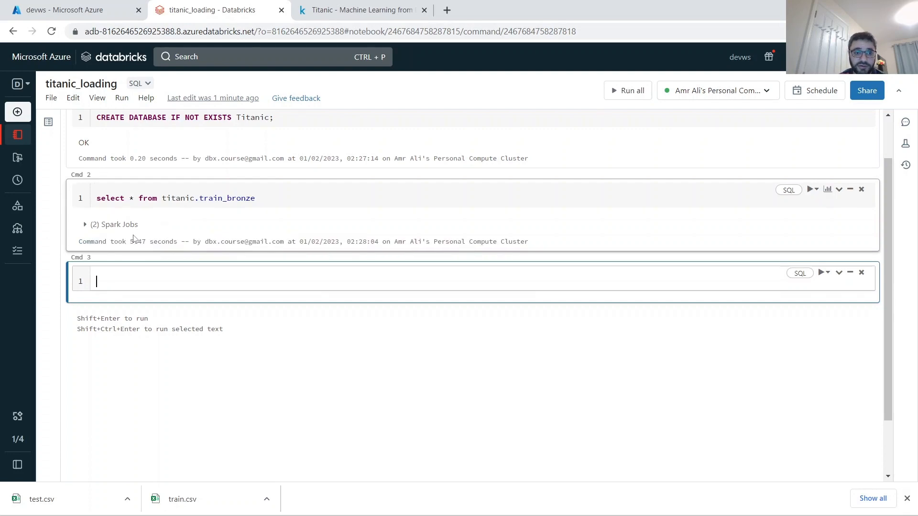
# - Examine the rows and columns returned by the train_bronze query, along with the notebook's cells
pyautogui.scroll(-2, 185, 199)
pyautogui.scroll(4, 186, 198)
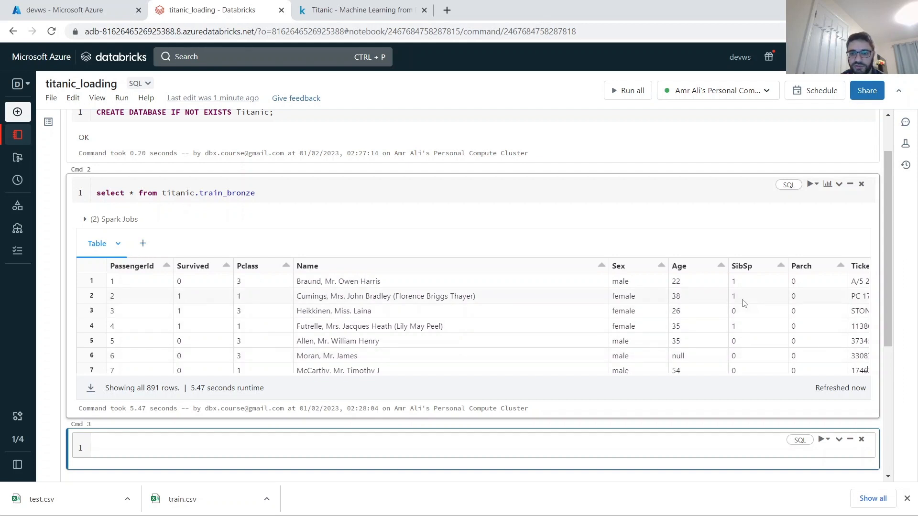
pyautogui.click(703, 353)
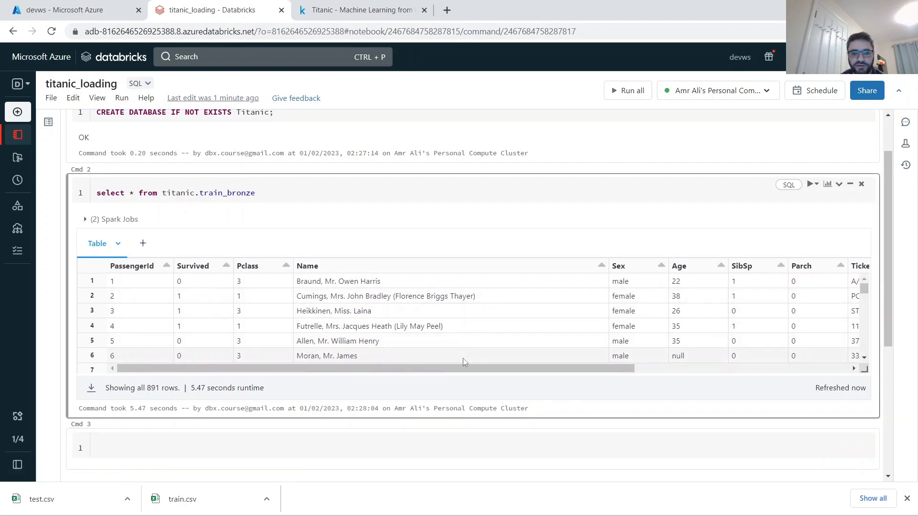
pyautogui.moveTo(452, 369); pyautogui.dragTo(237, 363)
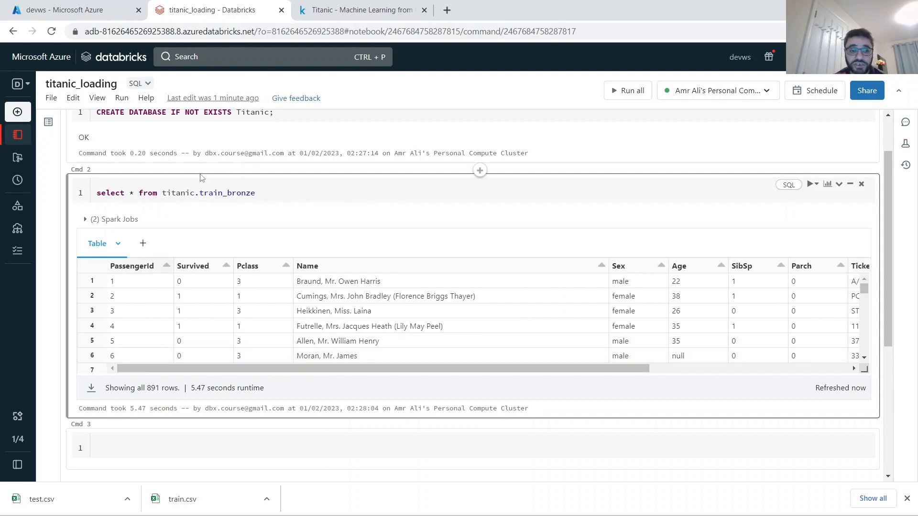
pyautogui.scroll(2, 201, 181)
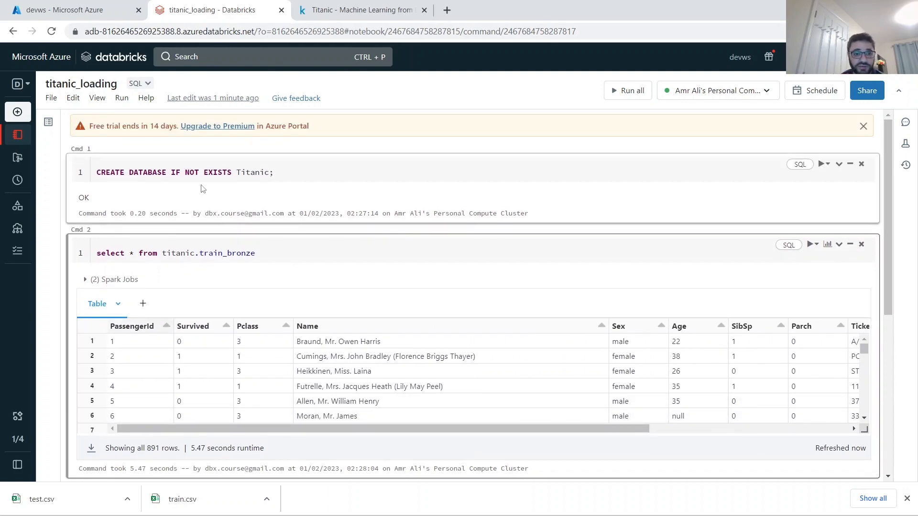
pyautogui.scroll(-3, 201, 189)
pyautogui.scroll(3, 199, 201)
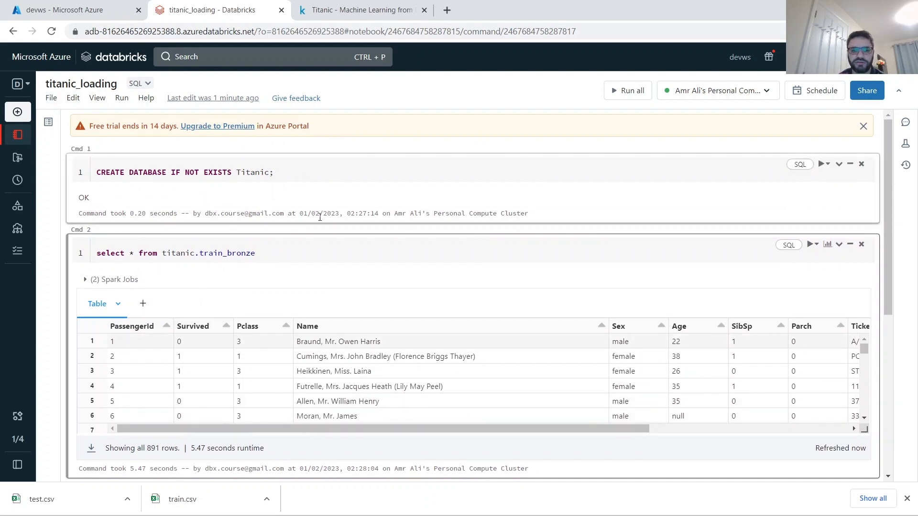
pyautogui.click(259, 253)
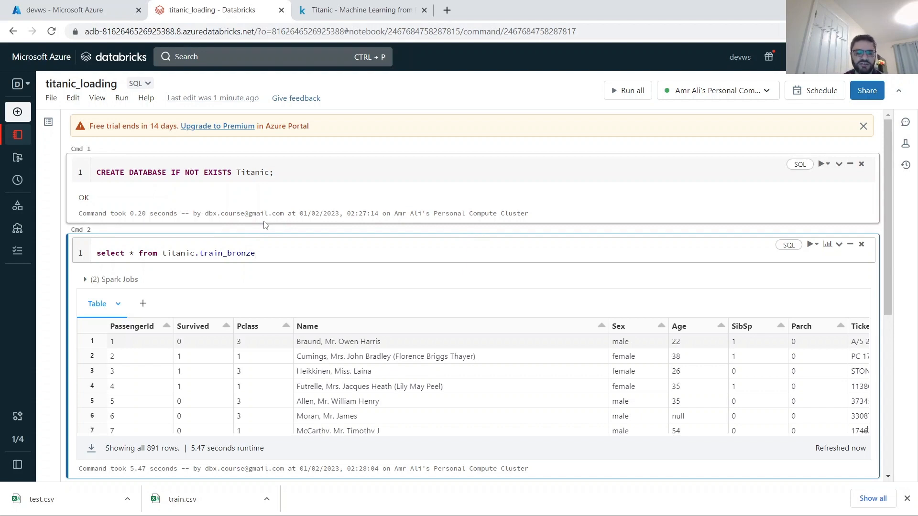
pyautogui.scroll(-4, 428, 330)
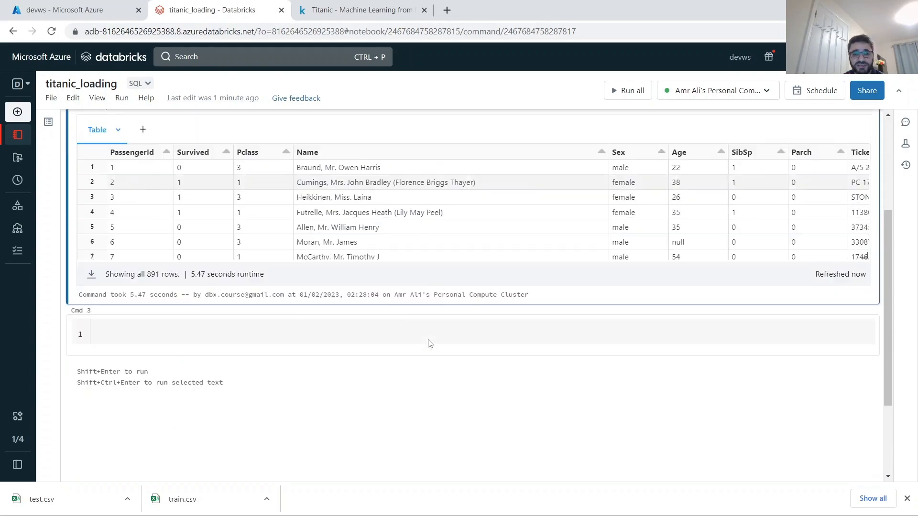